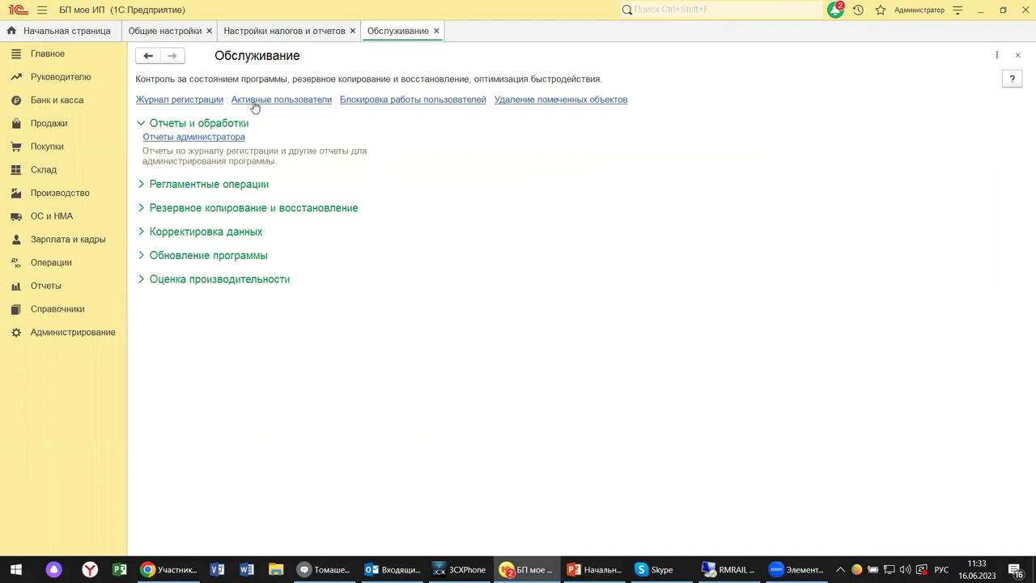
View the list of active users from the Обслуживание settings and close it.
{"action": "left_click", "coordinate": [254, 100]}
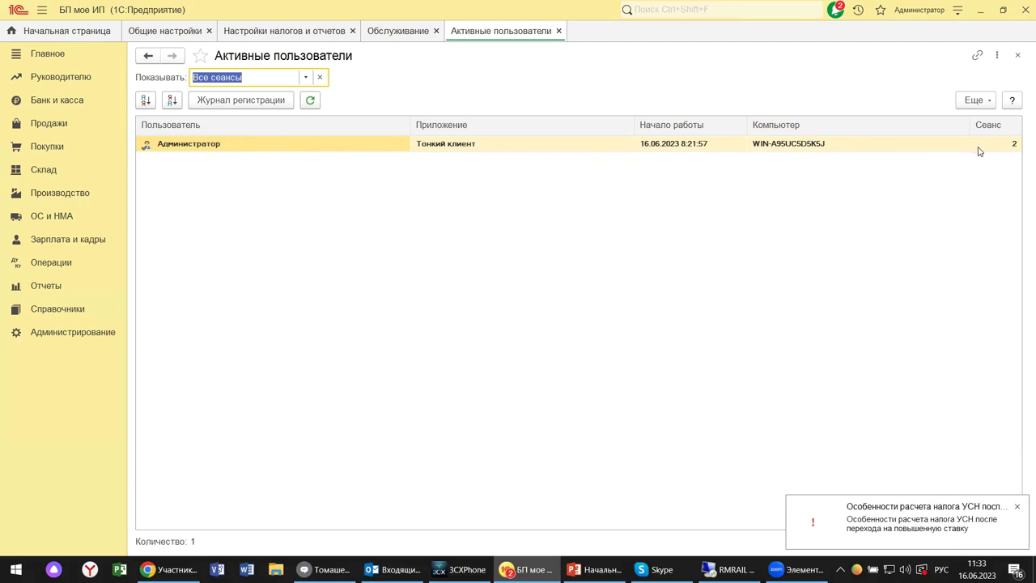
{"action": "left_click", "coordinate": [1017, 57]}
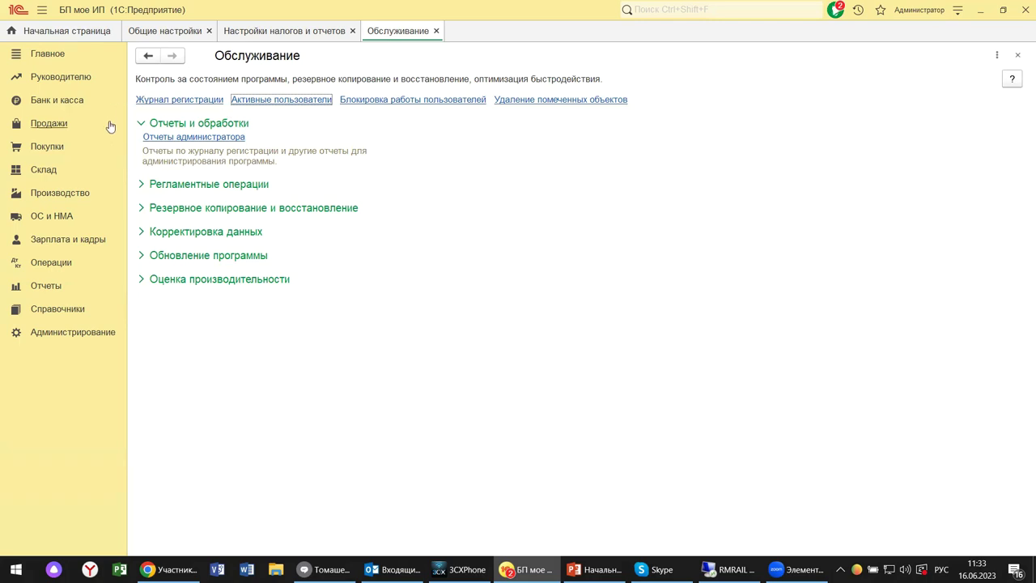
Open the Активность пользователя report from the Отчеты администратора.
{"action": "left_click", "coordinate": [176, 139]}
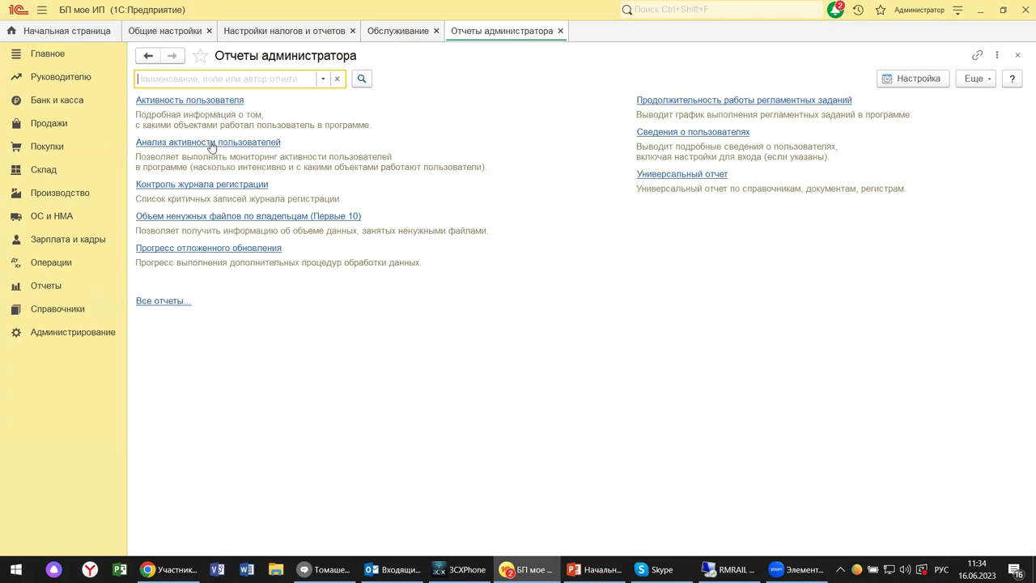
{"action": "left_click", "coordinate": [201, 102]}
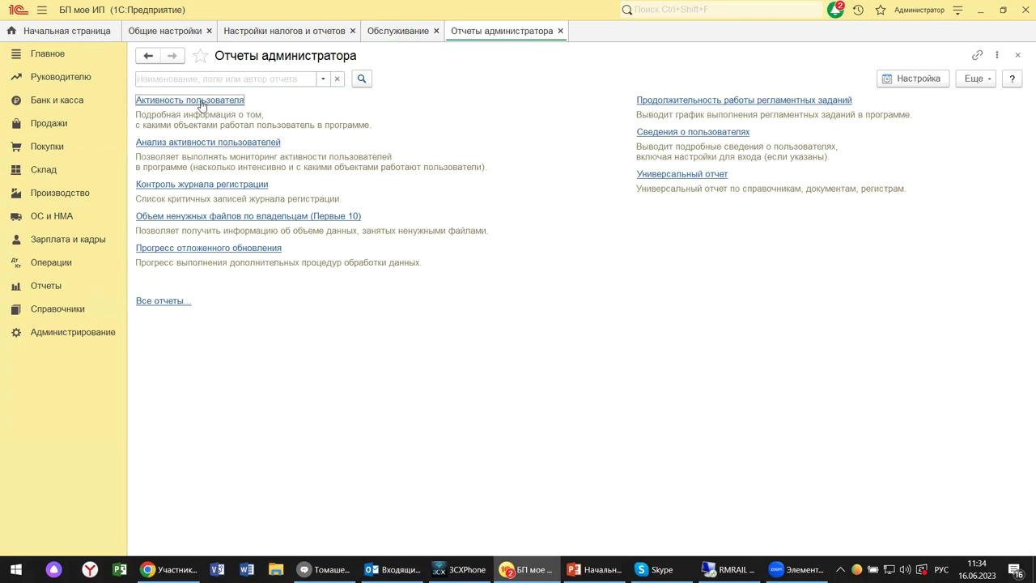
{"action": "left_click", "coordinate": [267, 217]}
{"action": "left_click", "coordinate": [217, 105]}
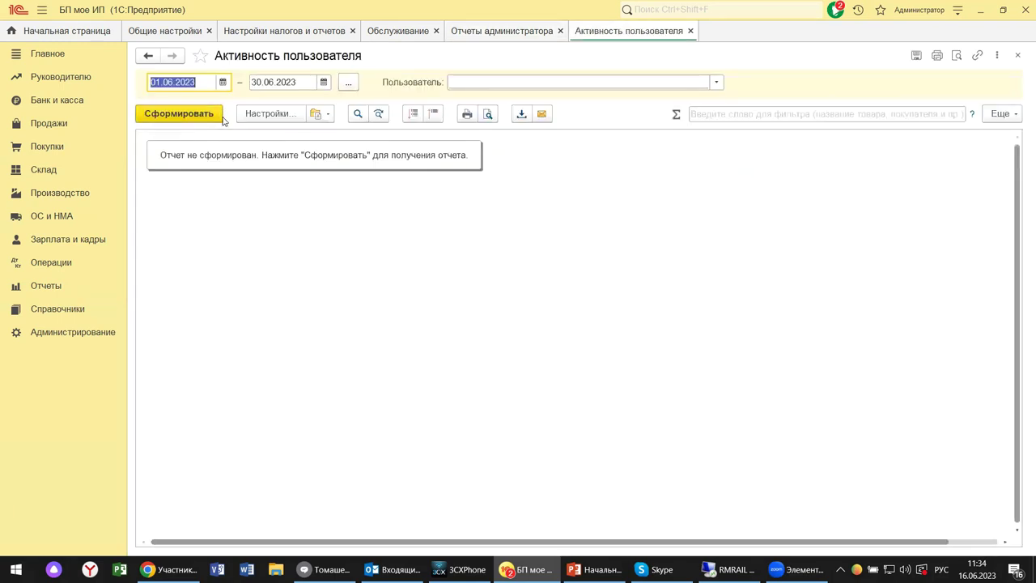
View the full user selection list for the activity report, dismiss it without choosing, and close the administrator reports.
{"action": "left_click", "coordinate": [716, 81]}
{"action": "left_click", "coordinate": [528, 120]}
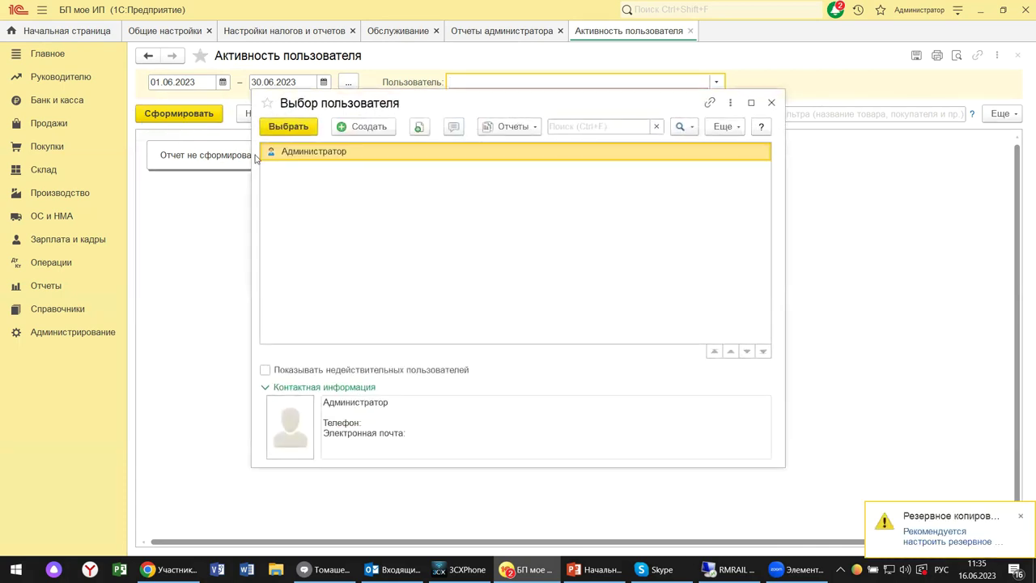
{"action": "left_click", "coordinate": [771, 103]}
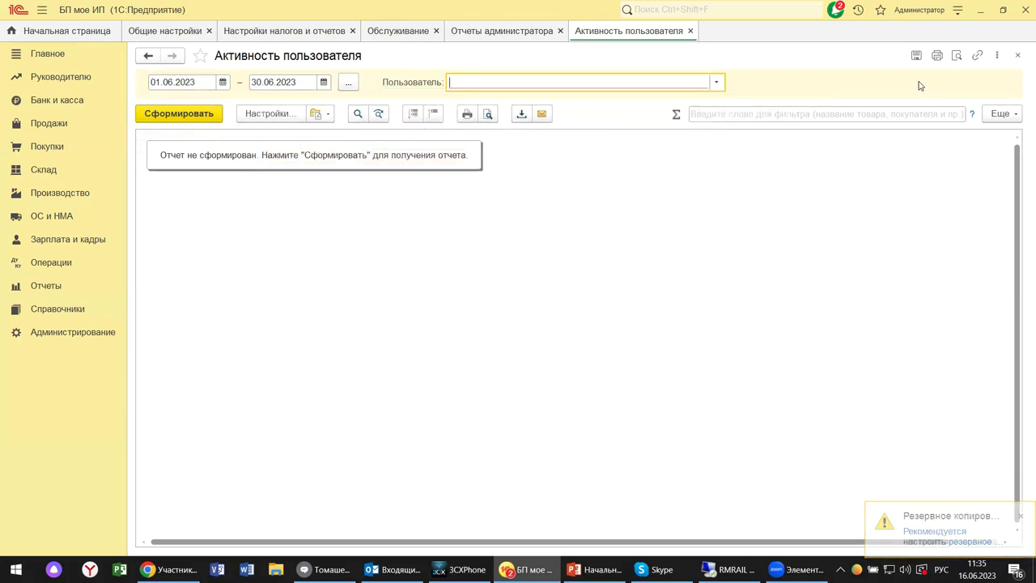
{"action": "left_click", "coordinate": [1021, 55]}
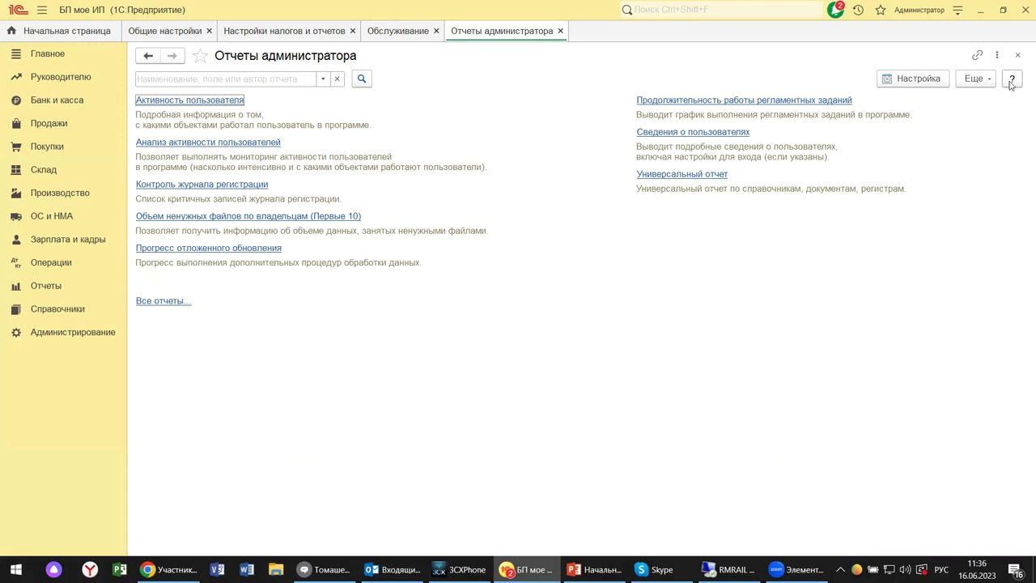
{"action": "left_click", "coordinate": [1017, 54]}
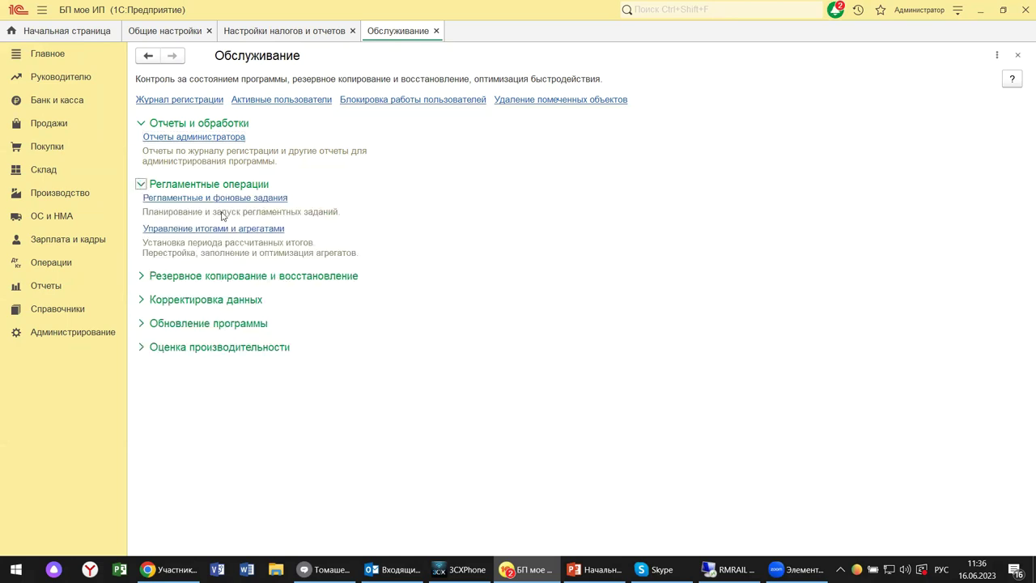
Collapse Регламентные операции and expand the Резервное копирование и восстановление and Корректировка данных groups.
{"action": "left_click", "coordinate": [140, 185]}
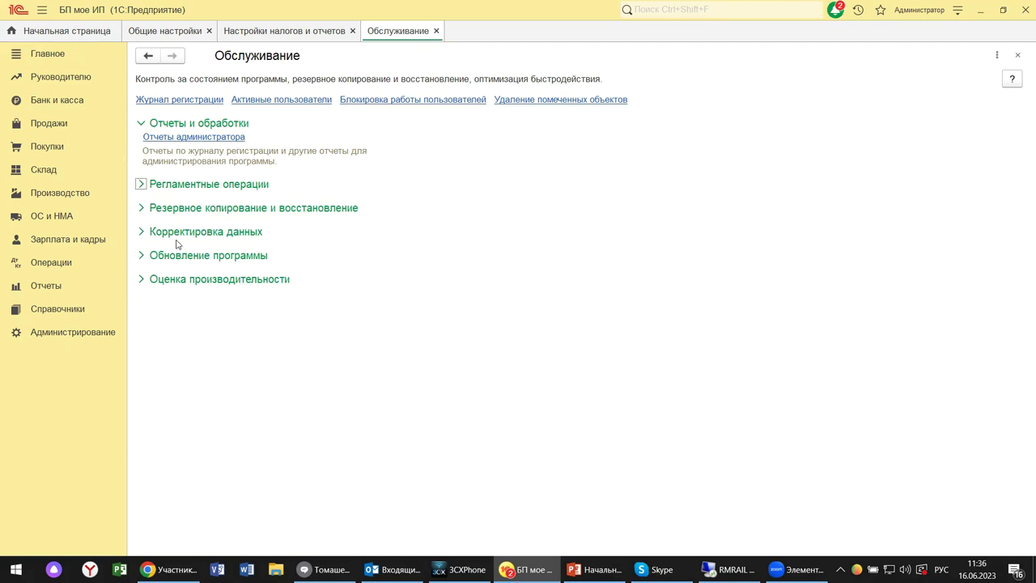
{"action": "left_click", "coordinate": [142, 208]}
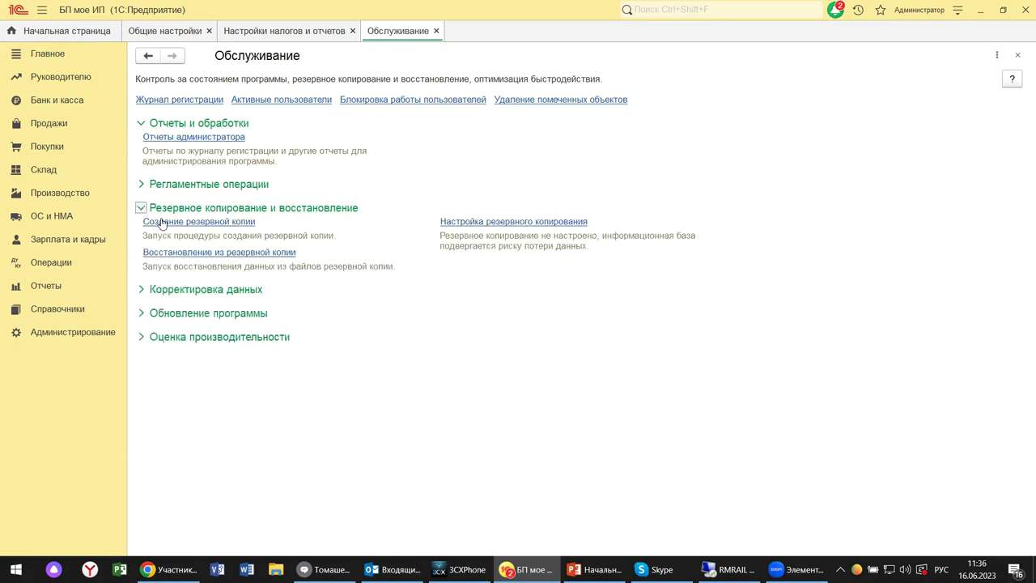
{"action": "left_click", "coordinate": [177, 224]}
{"action": "left_click", "coordinate": [154, 293]}
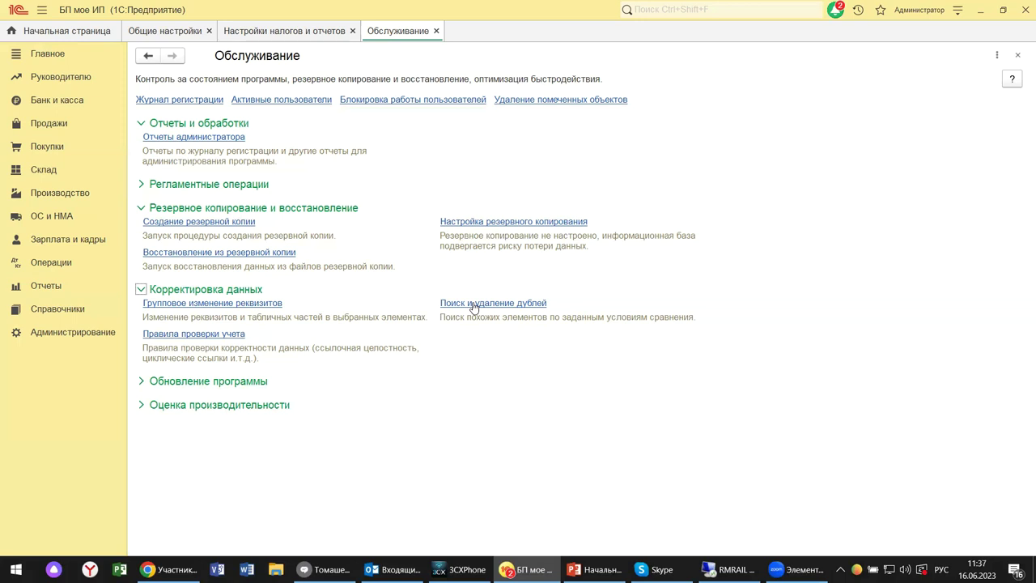
Browse the available search areas in Поиск и удаление дублей, then close the tool without choosing one.
{"action": "left_click", "coordinate": [536, 304]}
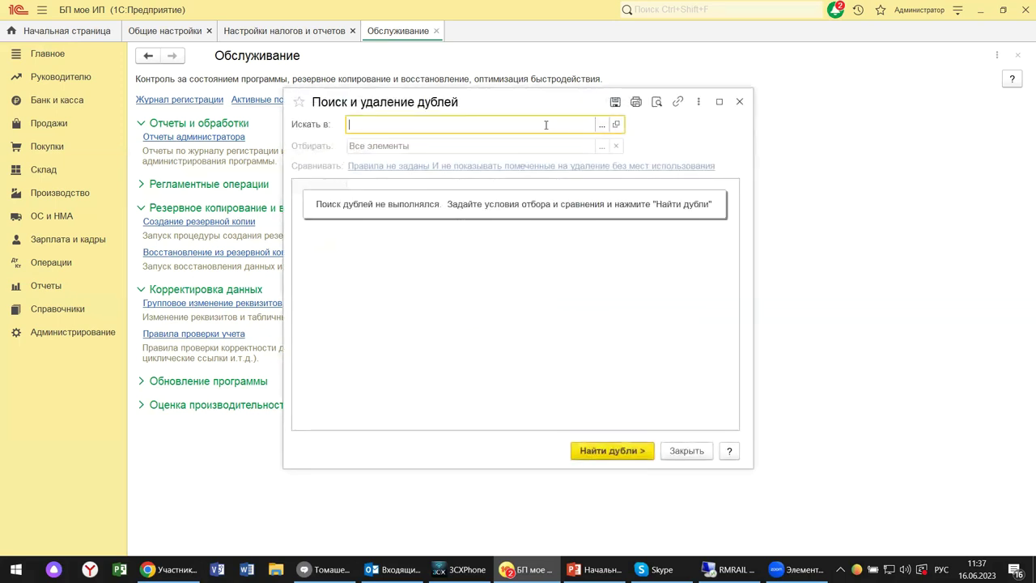
{"action": "left_click", "coordinate": [602, 126]}
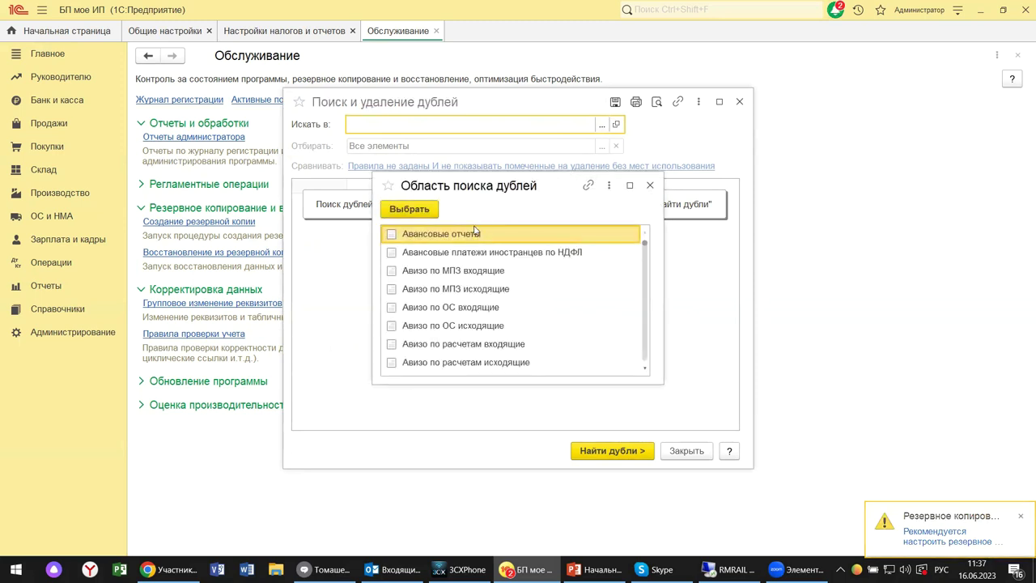
{"action": "scroll", "coordinate": [452, 284], "scroll_direction": "down", "scroll_amount": 5}
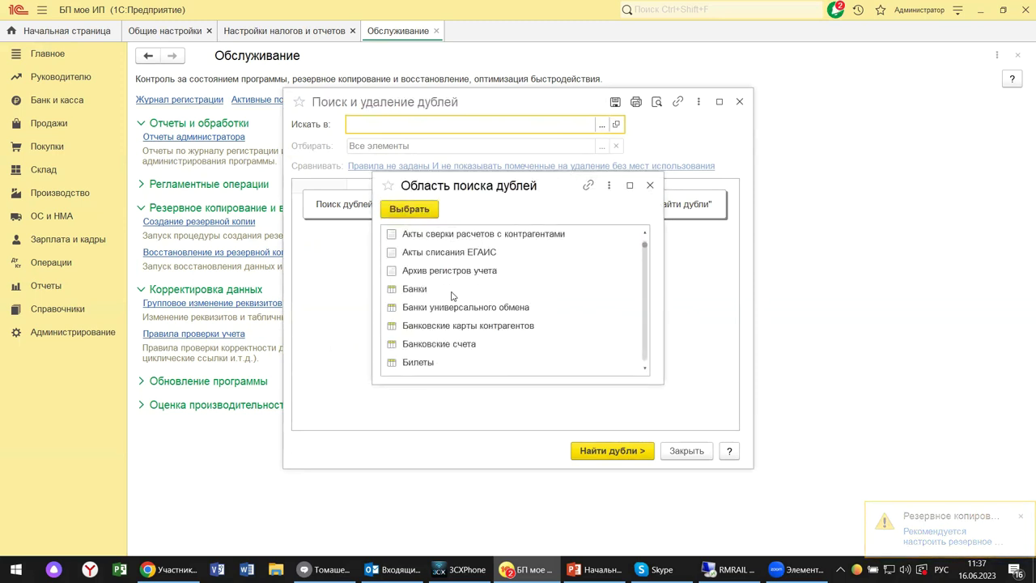
{"action": "scroll", "coordinate": [453, 300], "scroll_direction": "down", "scroll_amount": 1}
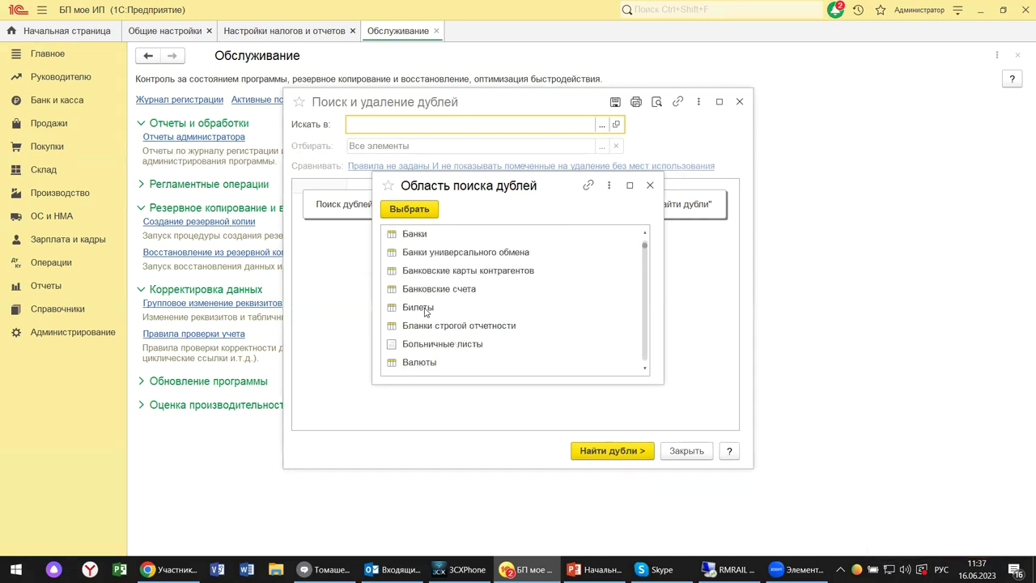
{"action": "scroll", "coordinate": [437, 285], "scroll_direction": "down", "scroll_amount": 3}
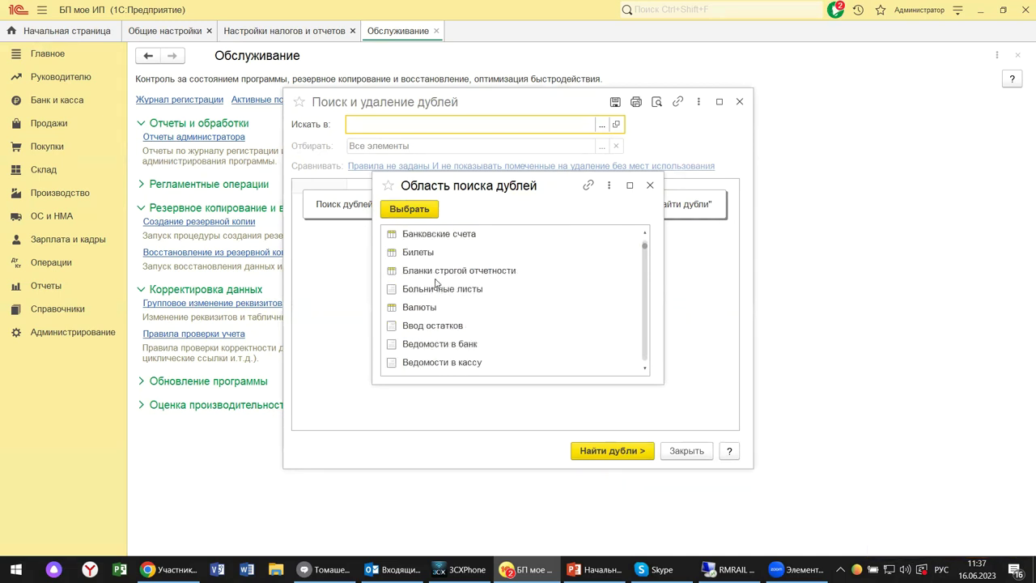
{"action": "scroll", "coordinate": [435, 283], "scroll_direction": "down", "scroll_amount": 1}
{"action": "scroll", "coordinate": [435, 282], "scroll_direction": "down", "scroll_amount": 3}
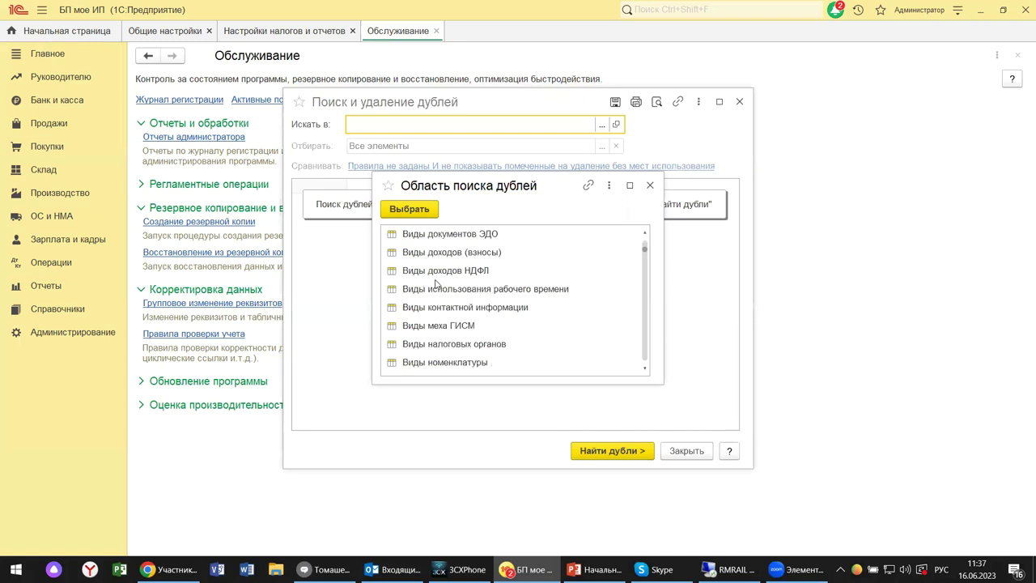
{"action": "scroll", "coordinate": [438, 283], "scroll_direction": "down", "scroll_amount": 6}
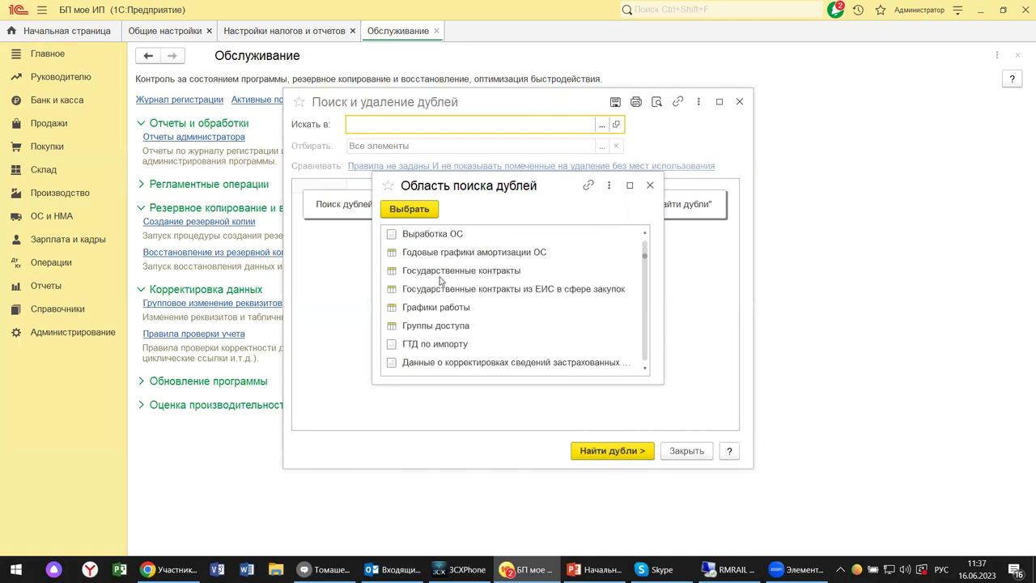
{"action": "left_click", "coordinate": [650, 184]}
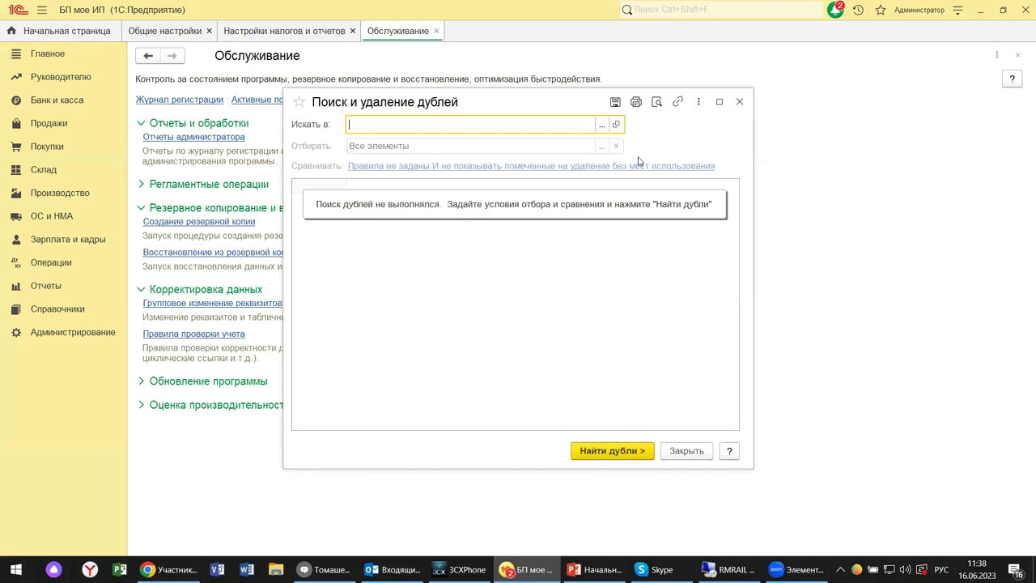
{"action": "left_click", "coordinate": [741, 102]}
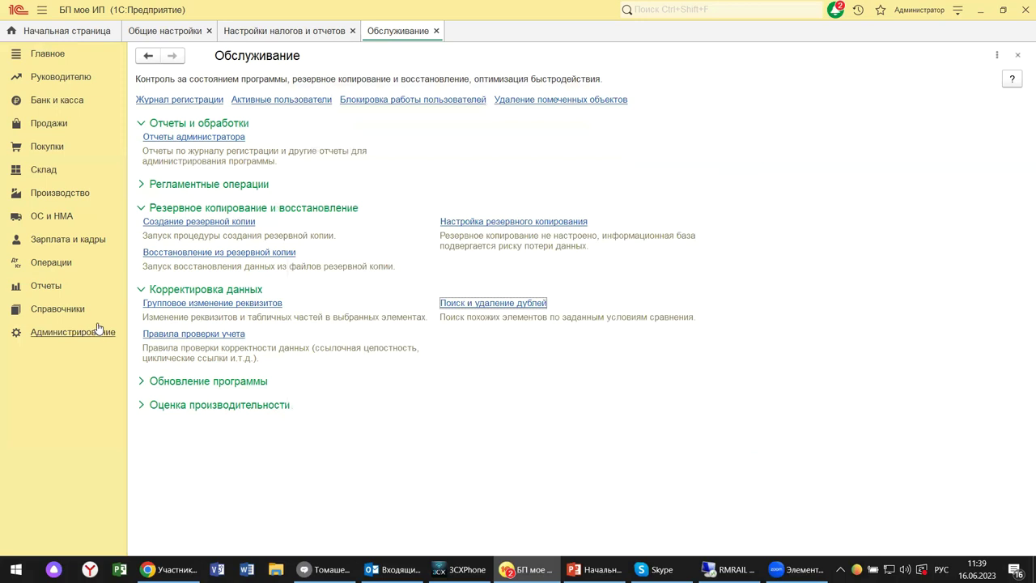
Reopen the Обслуживание settings, view Удаление помеченных объектов, and close it by interrupting the search for marked objects.
{"action": "left_click", "coordinate": [1018, 55]}
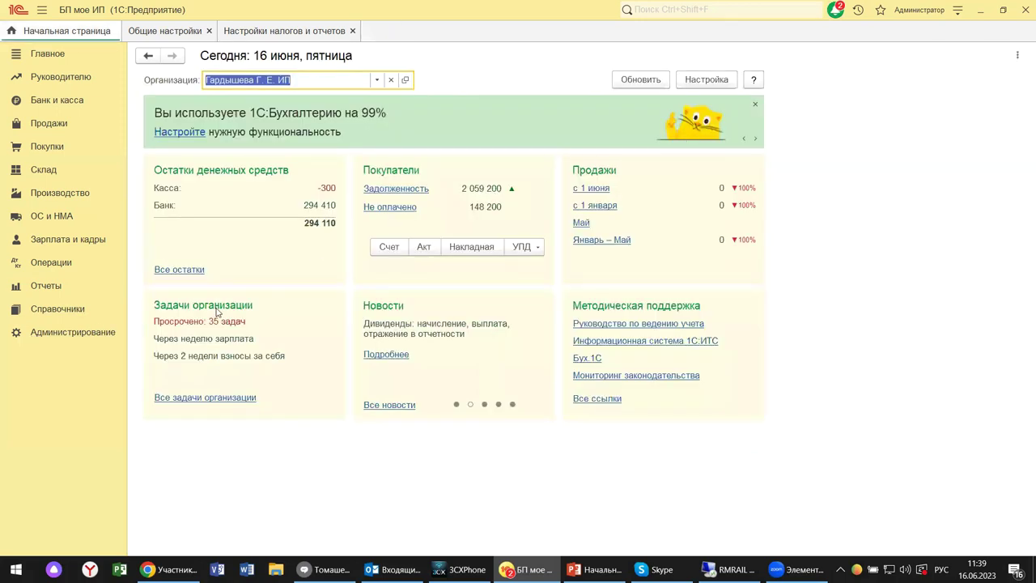
{"action": "left_click", "coordinate": [45, 337]}
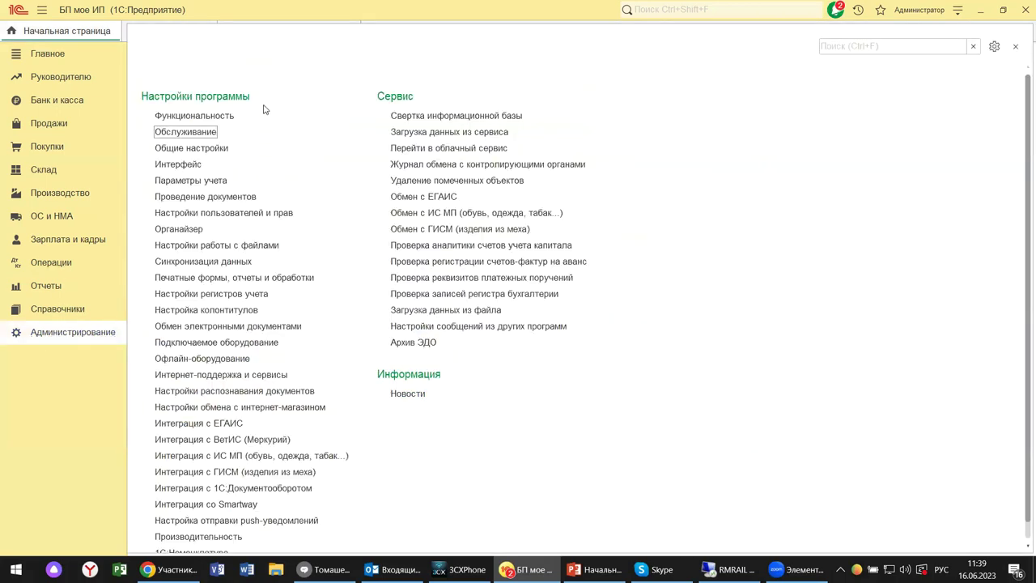
{"action": "left_click", "coordinate": [185, 132]}
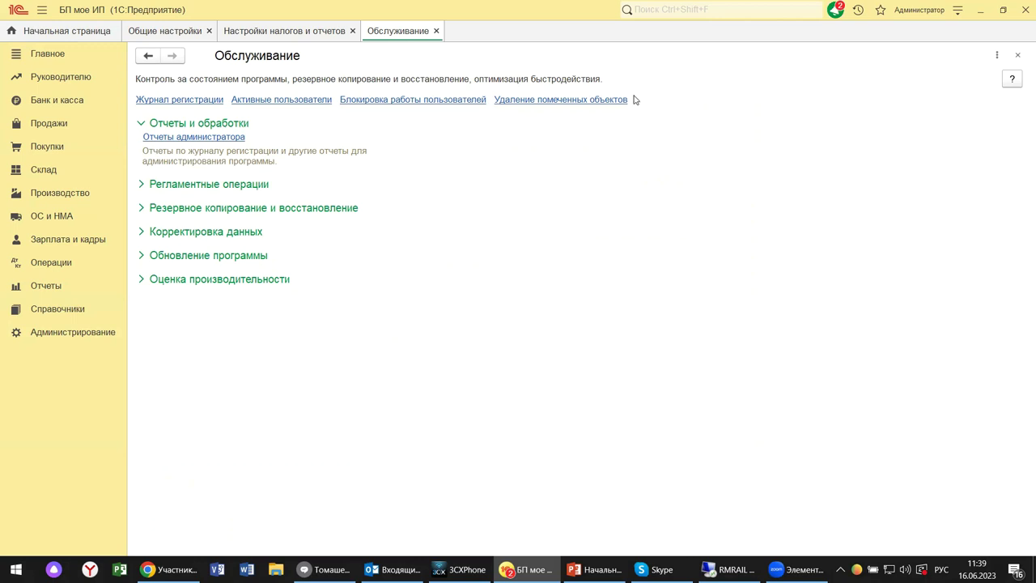
{"action": "left_click", "coordinate": [522, 104]}
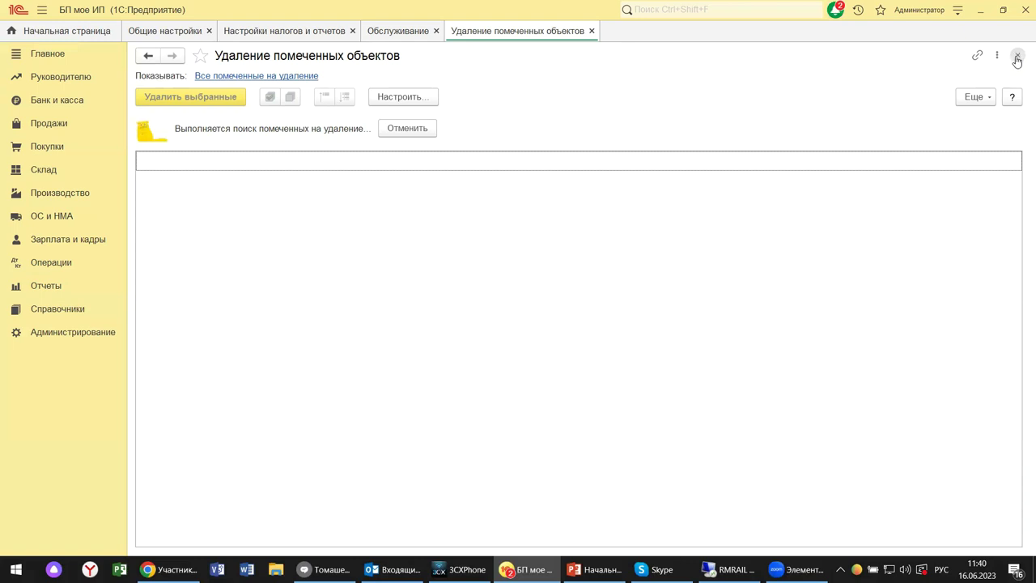
{"action": "left_click", "coordinate": [1018, 56]}
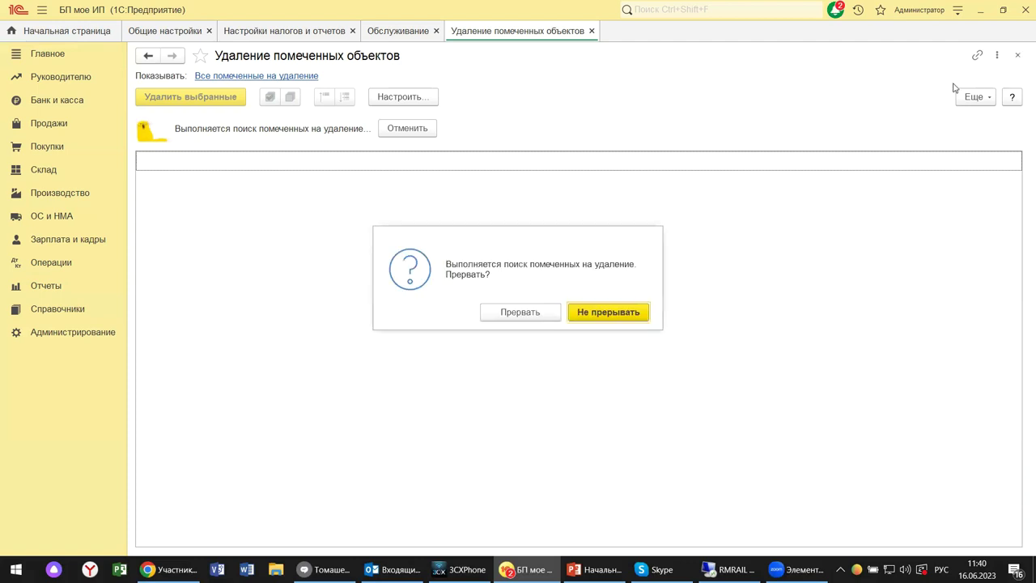
{"action": "left_click", "coordinate": [532, 319]}
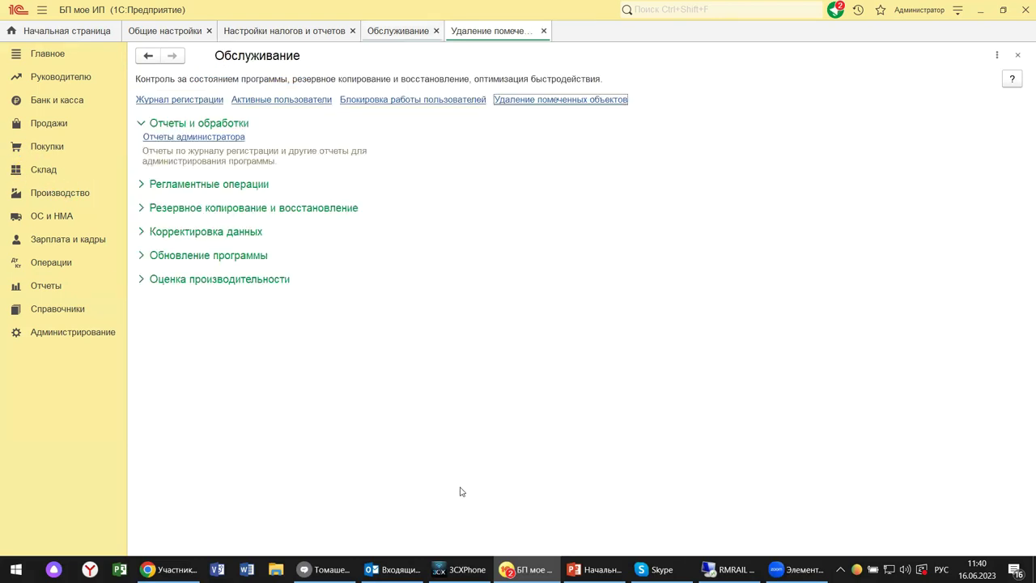
{"action": "mouse_move", "coordinate": [574, 562]}
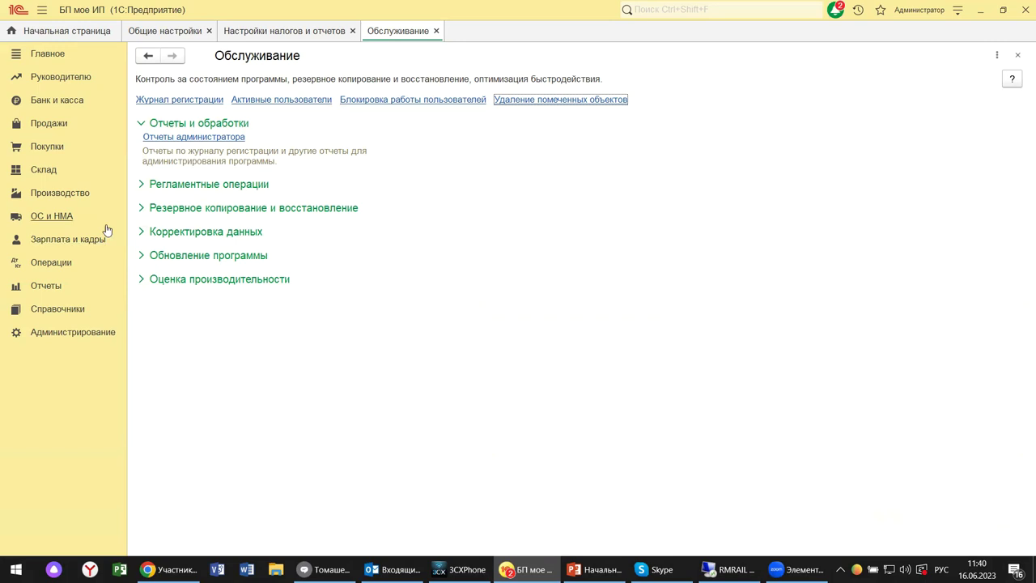
Close the Обслуживание settings and show the Общие настройки from the Администрирование section.
{"action": "left_click", "coordinate": [1017, 55]}
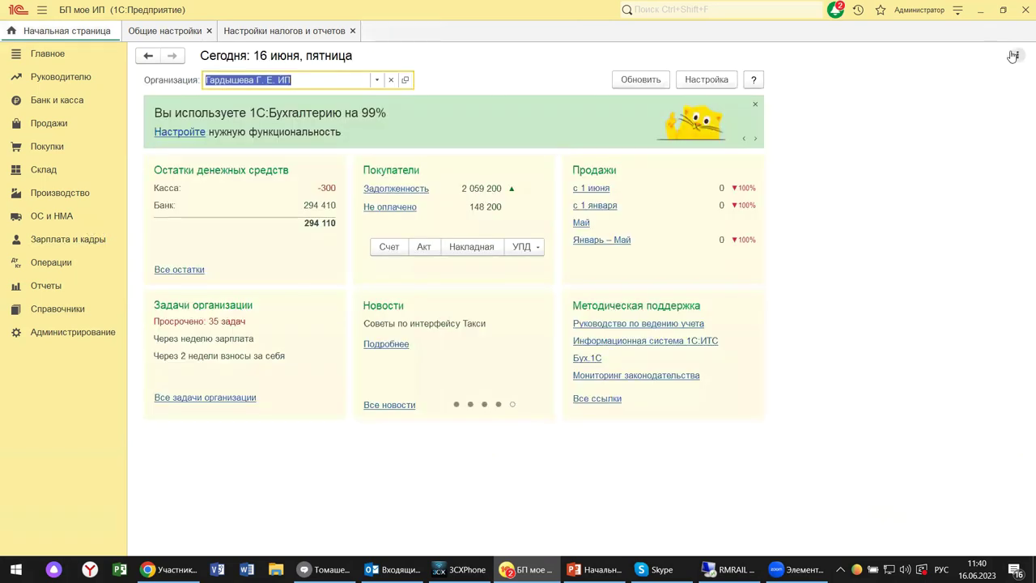
{"action": "left_click", "coordinate": [69, 331]}
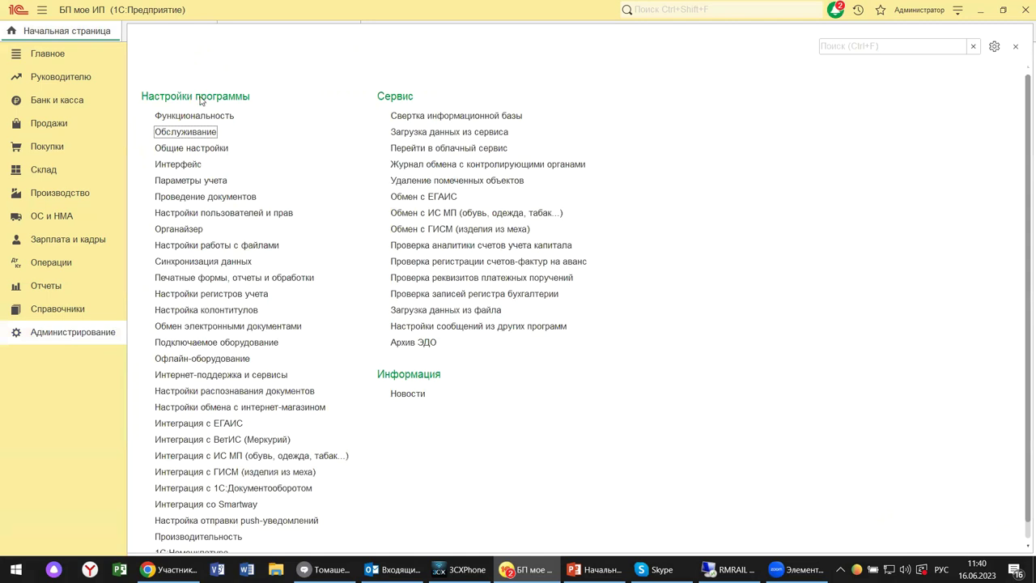
{"action": "left_click", "coordinate": [191, 149]}
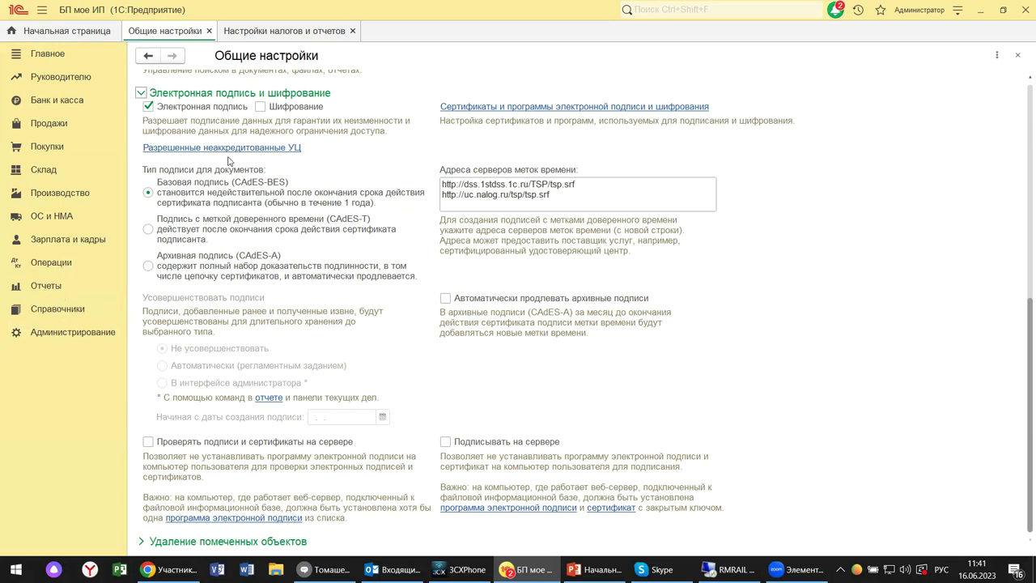
Review the Настройки пользователей и прав page in the Администрирование section and close it.
{"action": "left_click", "coordinate": [54, 334]}
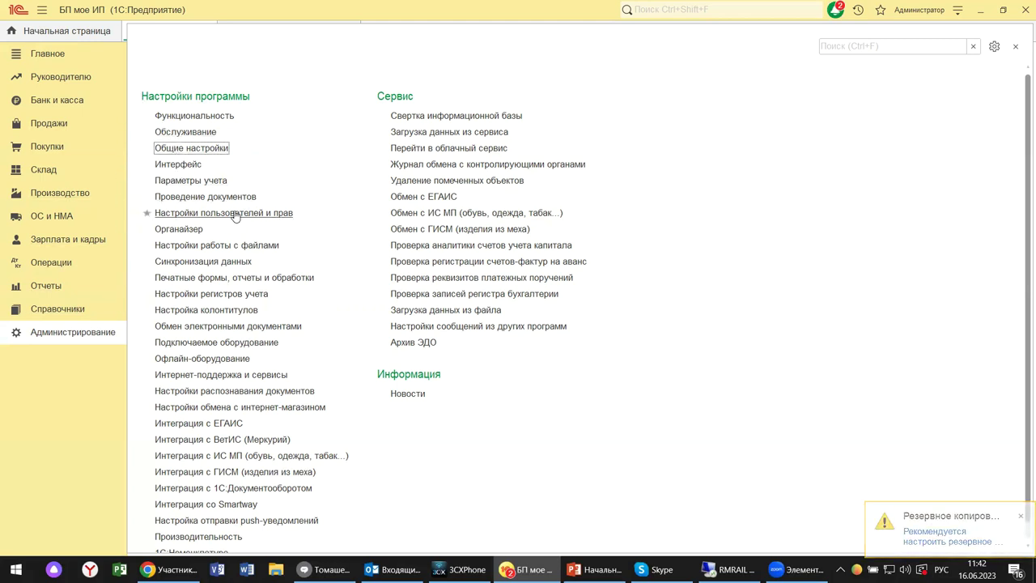
{"action": "left_click", "coordinate": [234, 212]}
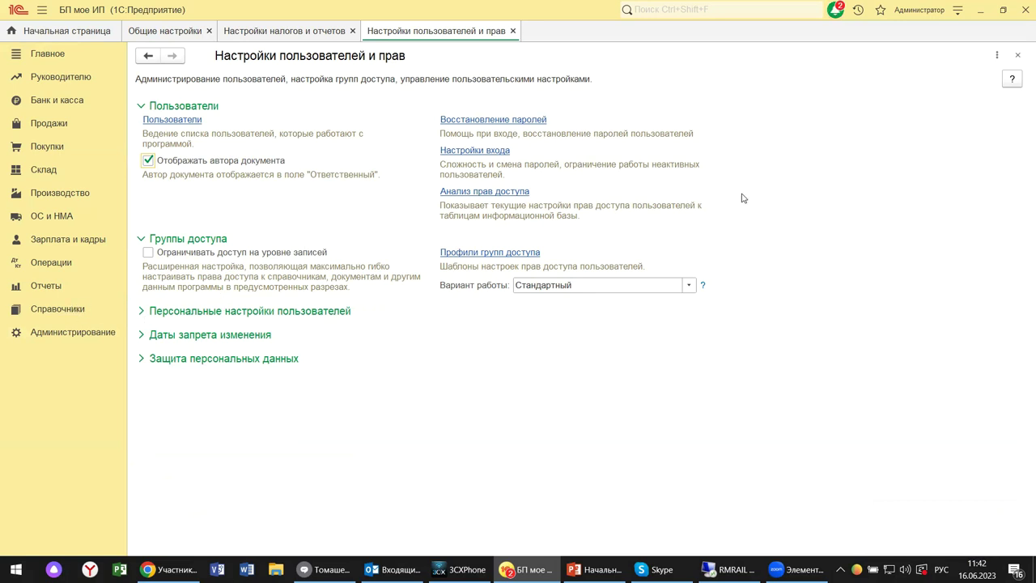
{"action": "left_click", "coordinate": [1018, 57]}
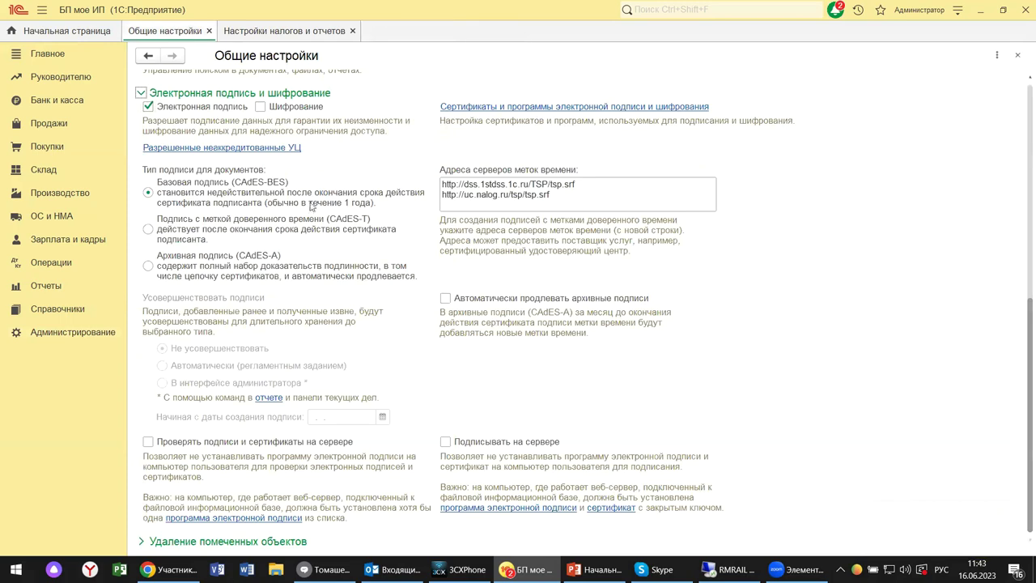
Review the full list of settings in the Администрирование section, then close the Общие настройки page.
{"action": "left_click", "coordinate": [77, 338]}
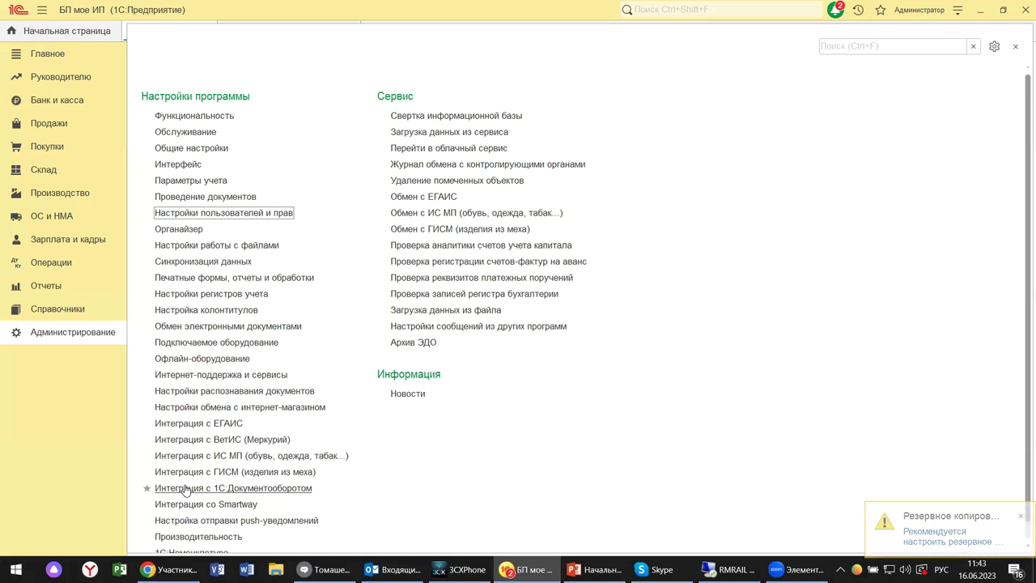
{"action": "scroll", "coordinate": [253, 508], "scroll_direction": "down", "scroll_amount": 1}
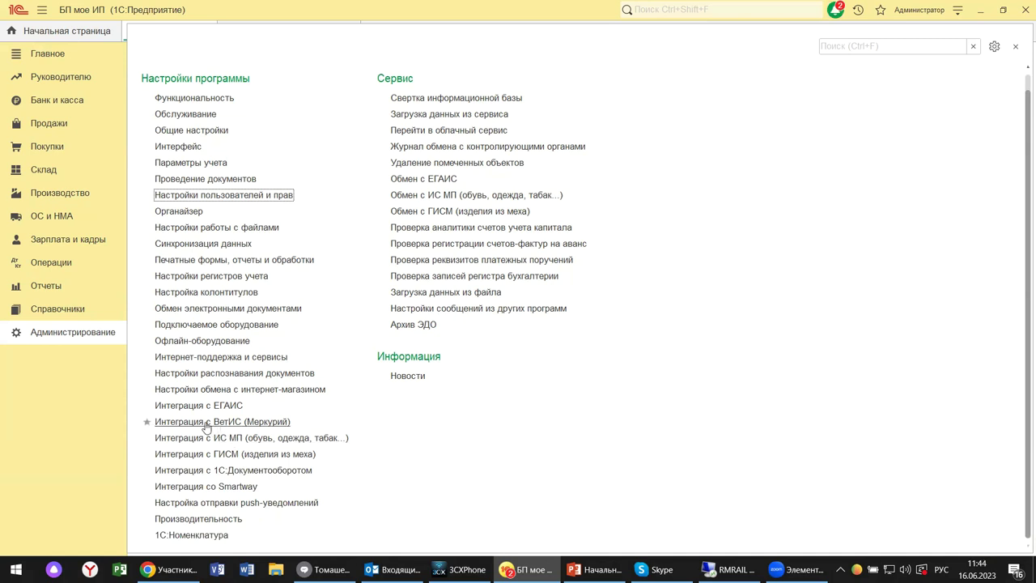
{"action": "left_click", "coordinate": [56, 333]}
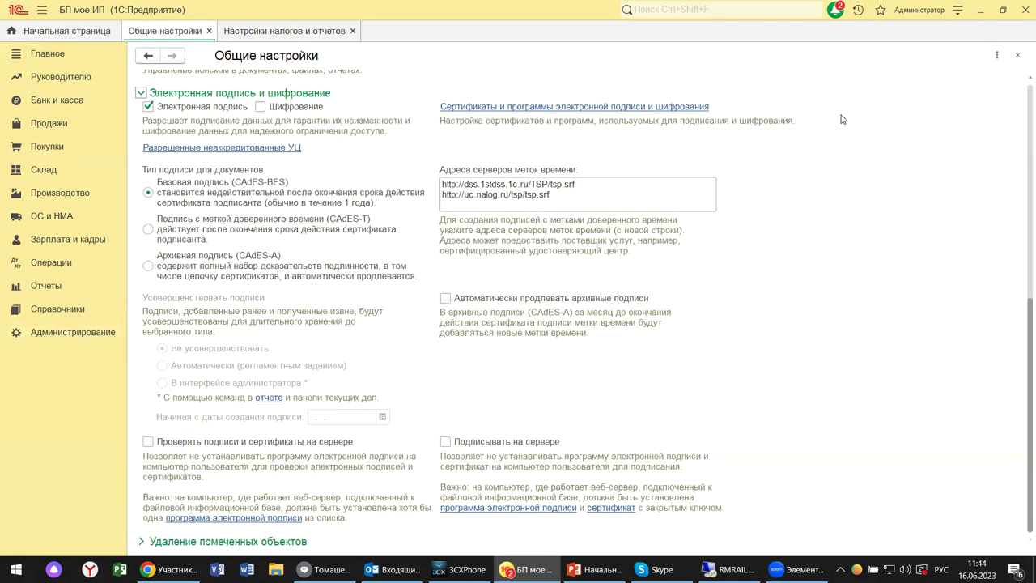
{"action": "key", "text": "Escape"}
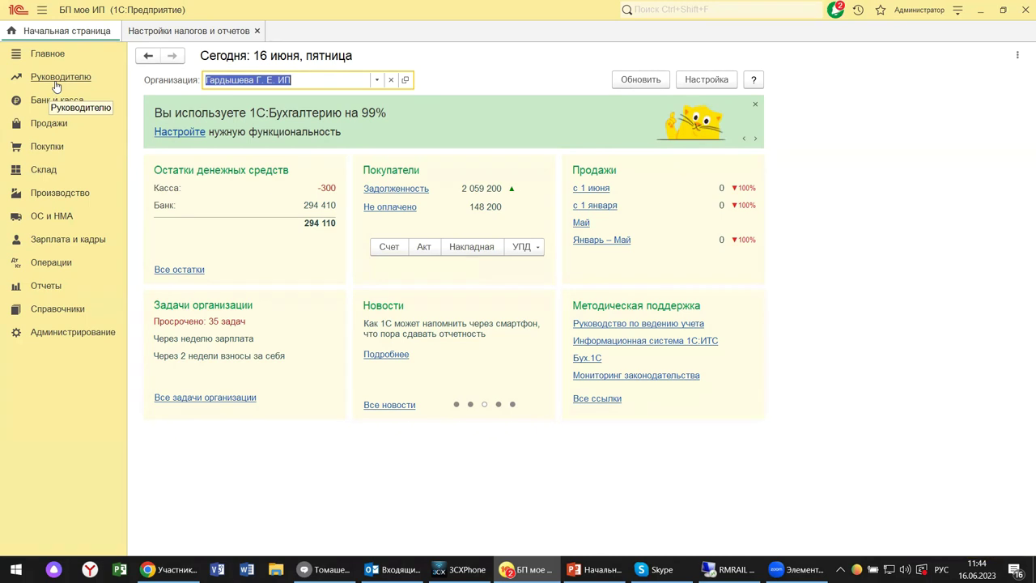
Open the Организации list from the Главное section and open the card of ПереСтройка ООО.
{"action": "left_click", "coordinate": [59, 55]}
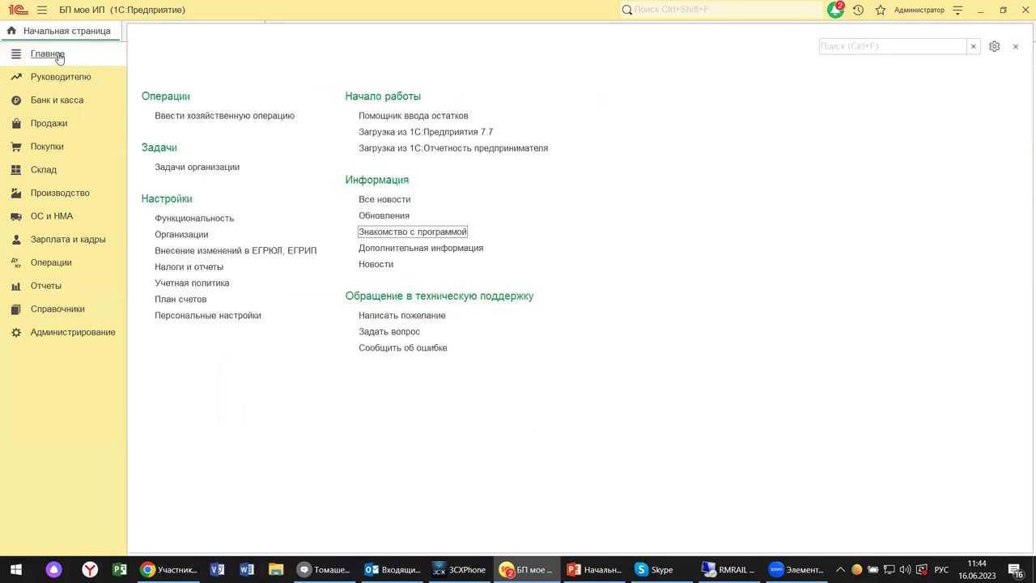
{"action": "left_click", "coordinate": [184, 235]}
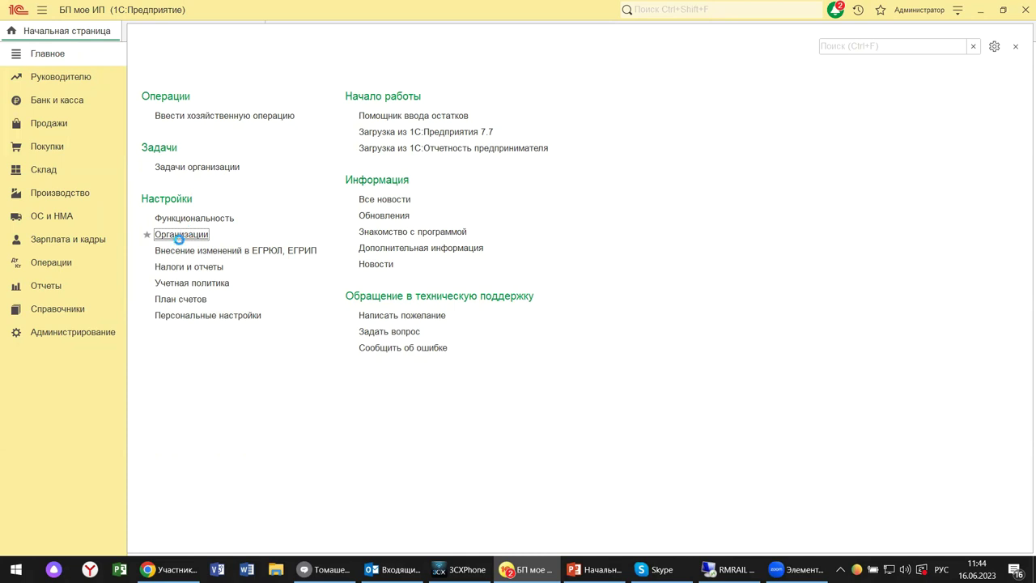
{"action": "left_click", "coordinate": [179, 236]}
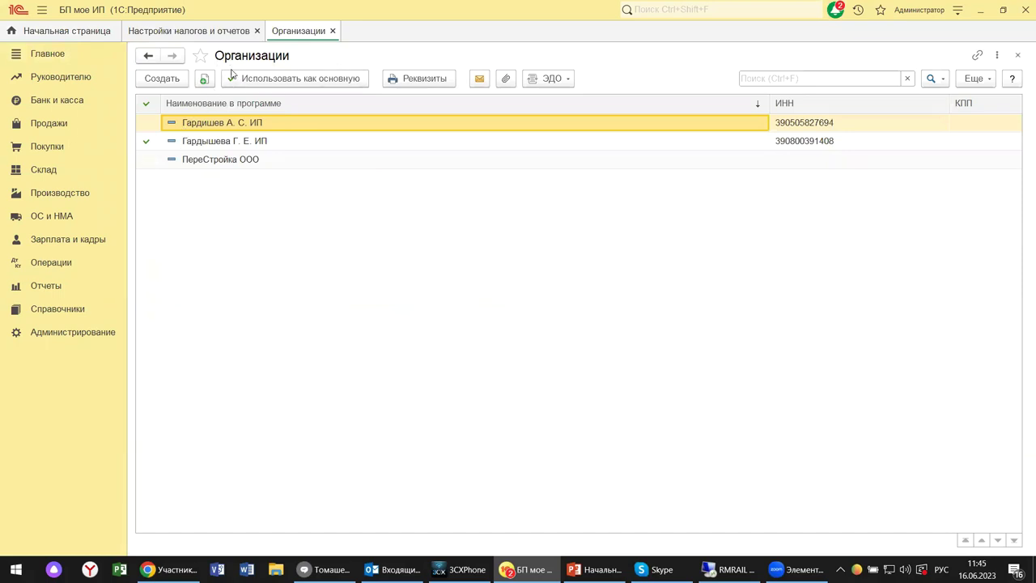
{"action": "left_click", "coordinate": [202, 162]}
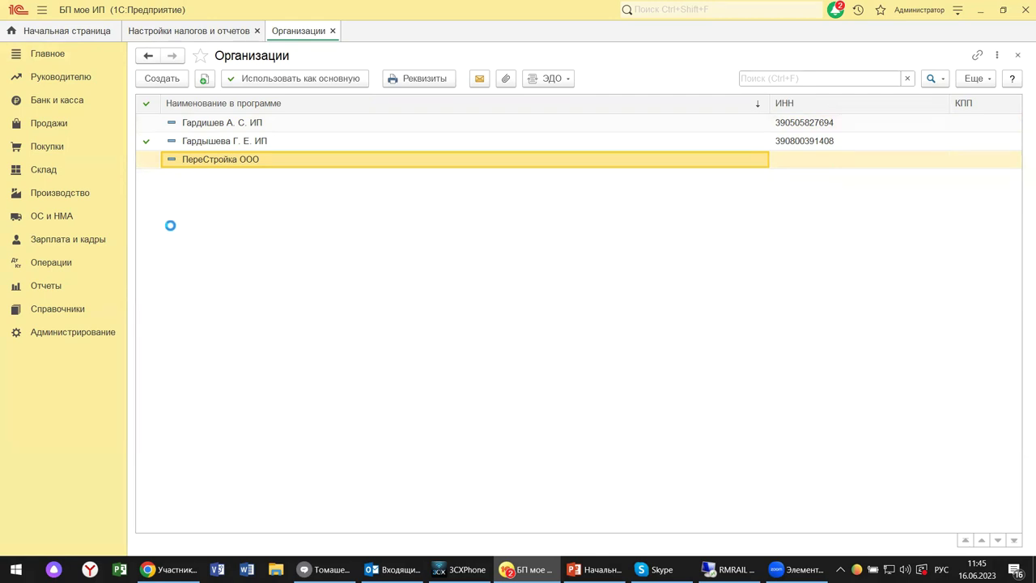
{"action": "double_click", "coordinate": [208, 160]}
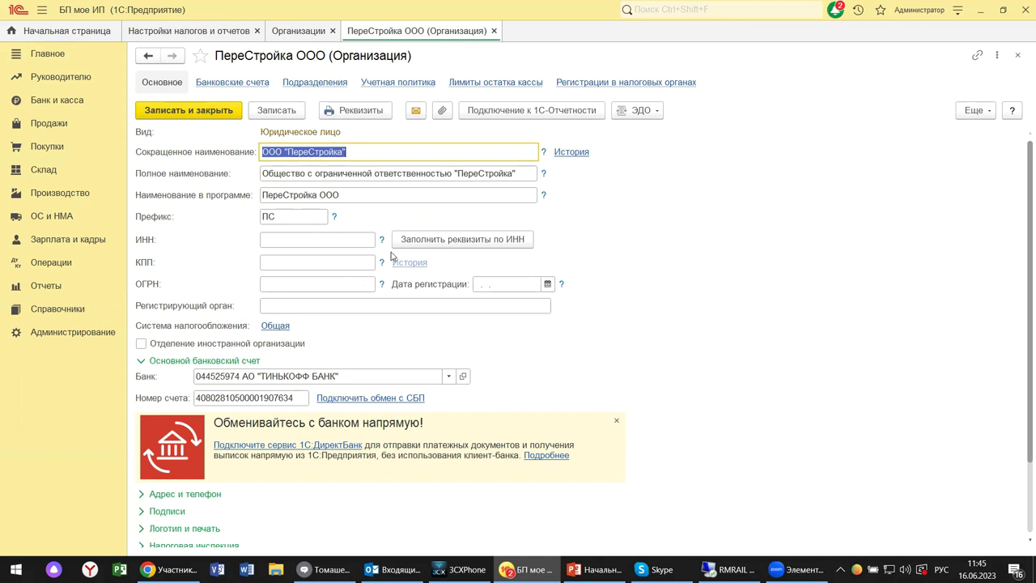
Point out the organization's Префикс and ИНН fields, then view its Система налогообложения settings and close them.
{"action": "left_click", "coordinate": [292, 216]}
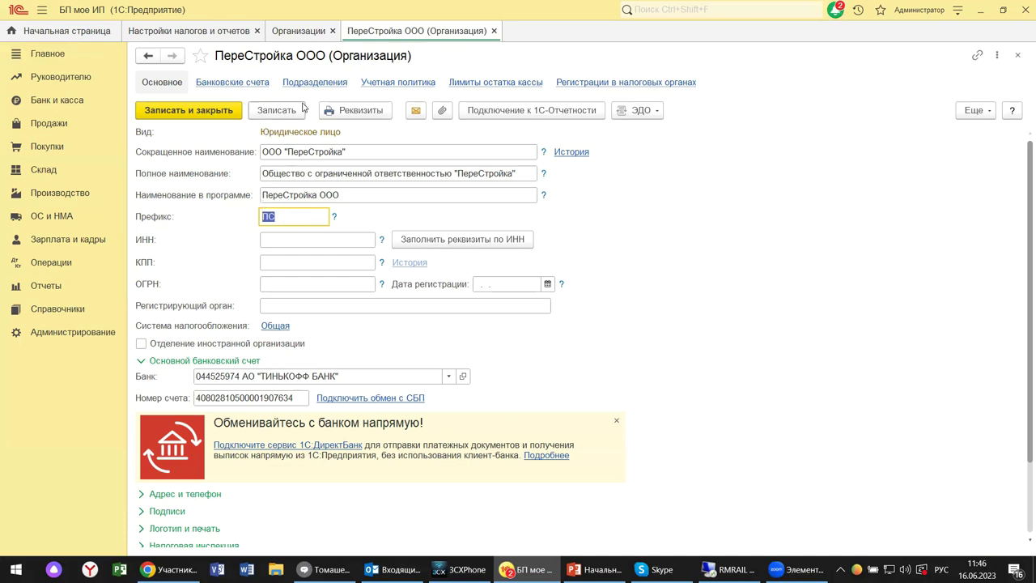
{"action": "left_click", "coordinate": [306, 240]}
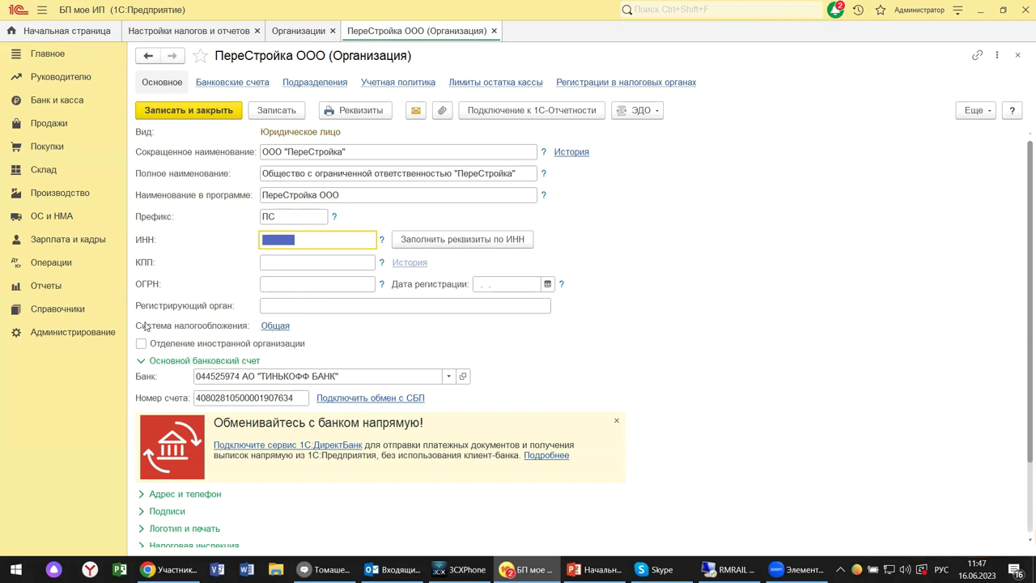
{"action": "left_click", "coordinate": [275, 326]}
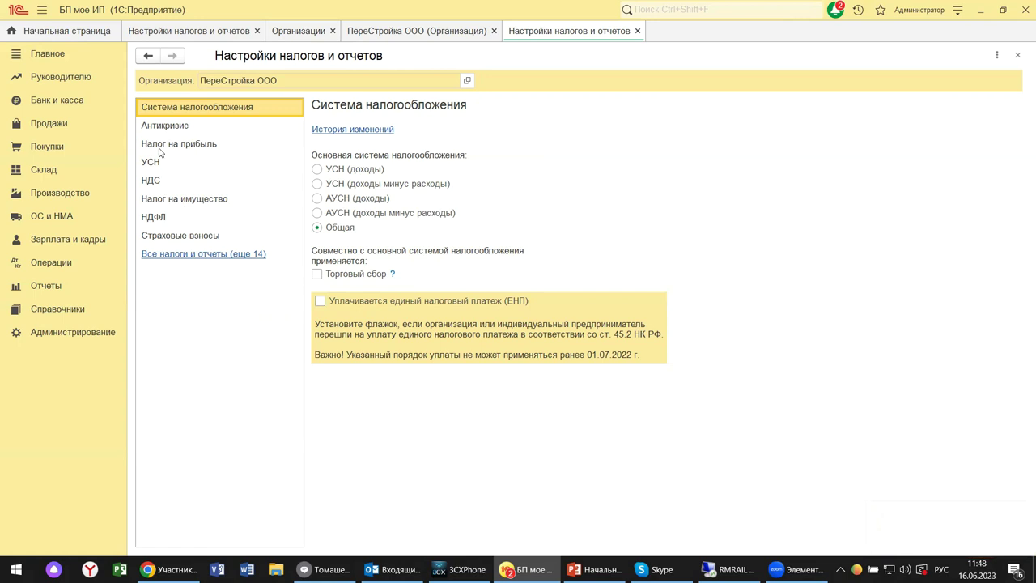
{"action": "left_click", "coordinate": [1020, 55]}
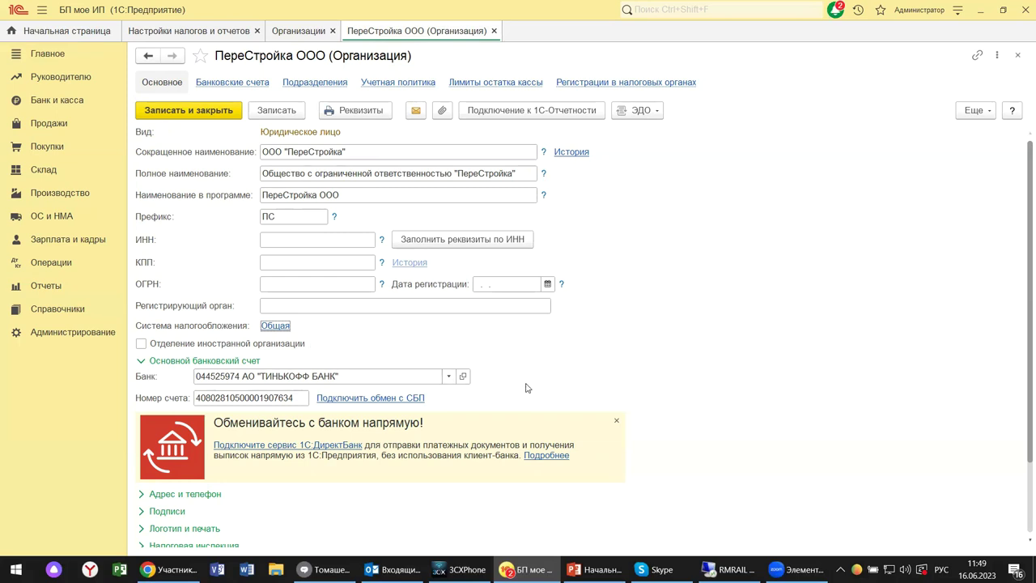
Show the bank choices for the organization's main bank account and dismiss the list without choosing another bank.
{"action": "scroll", "coordinate": [501, 370], "scroll_direction": "down", "scroll_amount": 2}
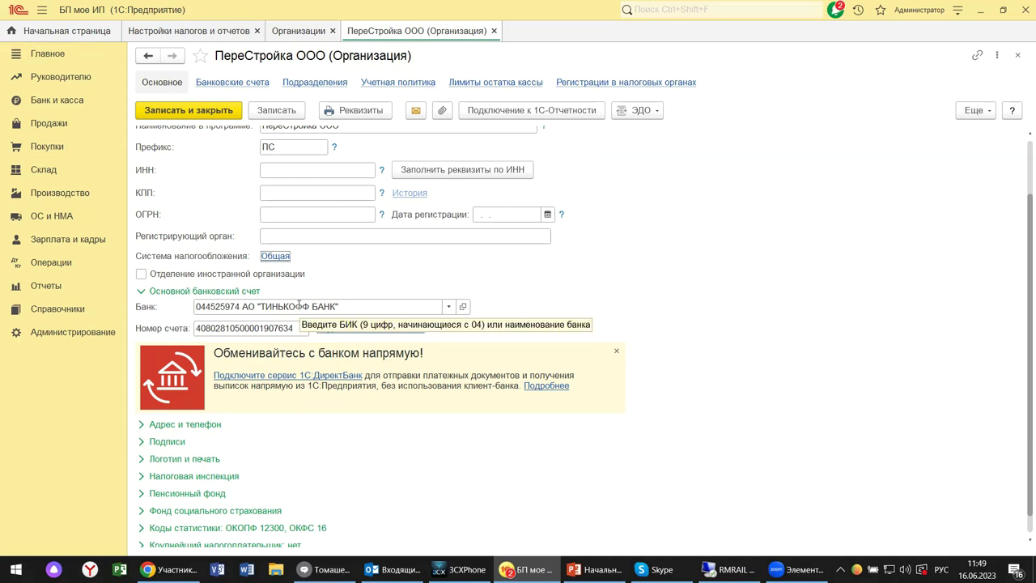
{"action": "left_click", "coordinate": [298, 306]}
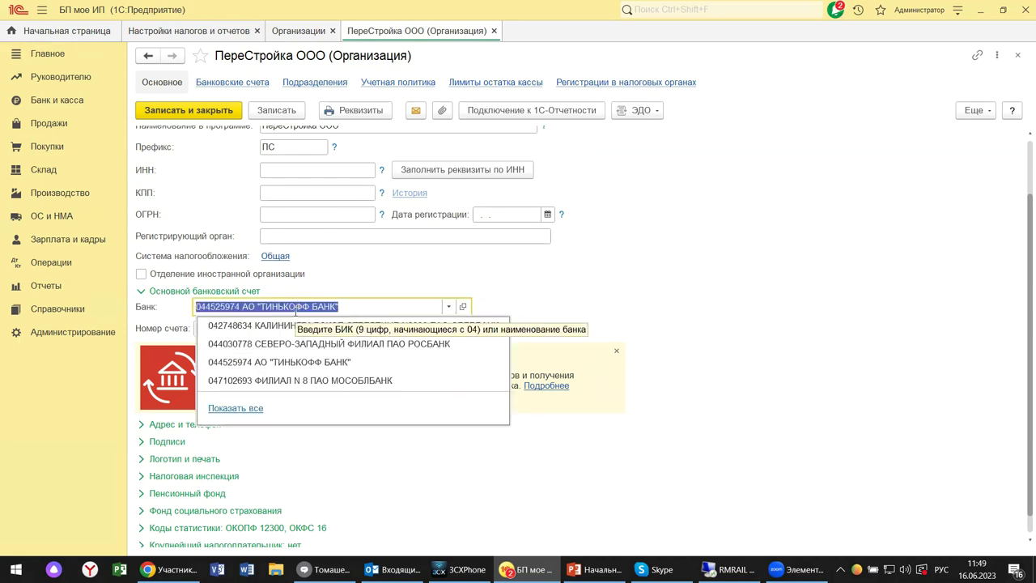
{"action": "left_click", "coordinate": [577, 287]}
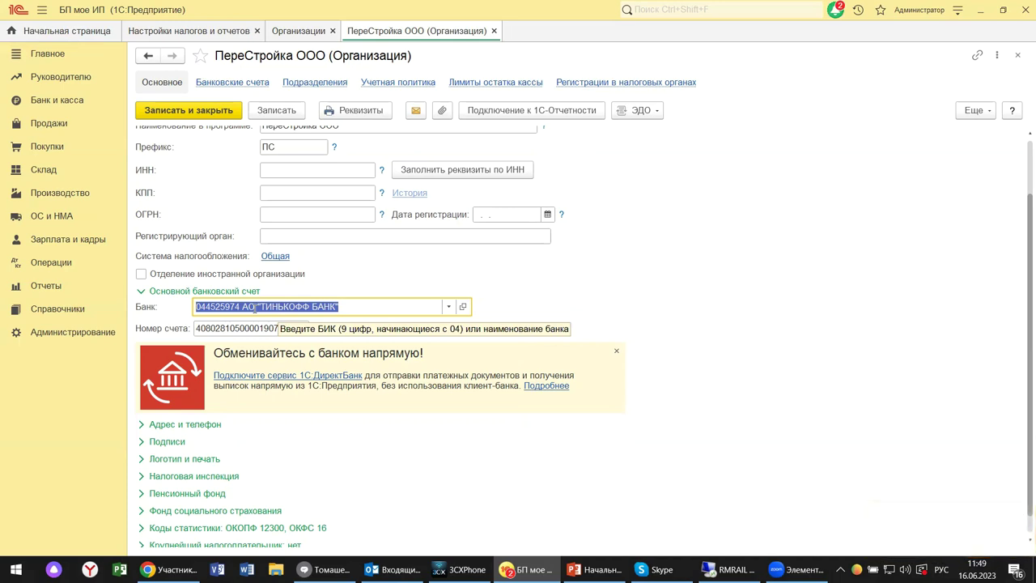
View the Главное section and the start page, then return to the ПереСтройка ООО card.
{"action": "left_click", "coordinate": [20, 57]}
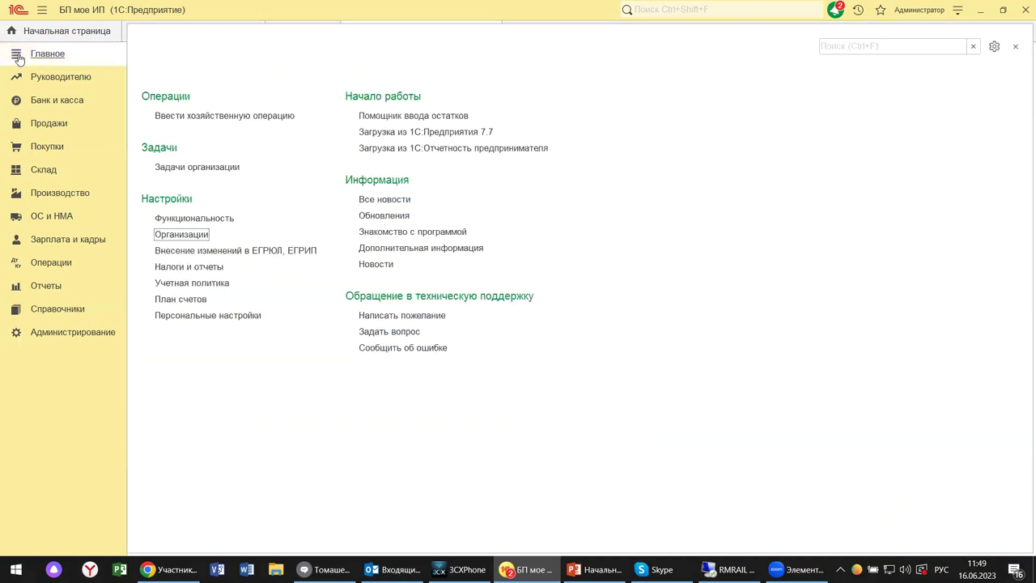
{"action": "key", "text": "Escape"}
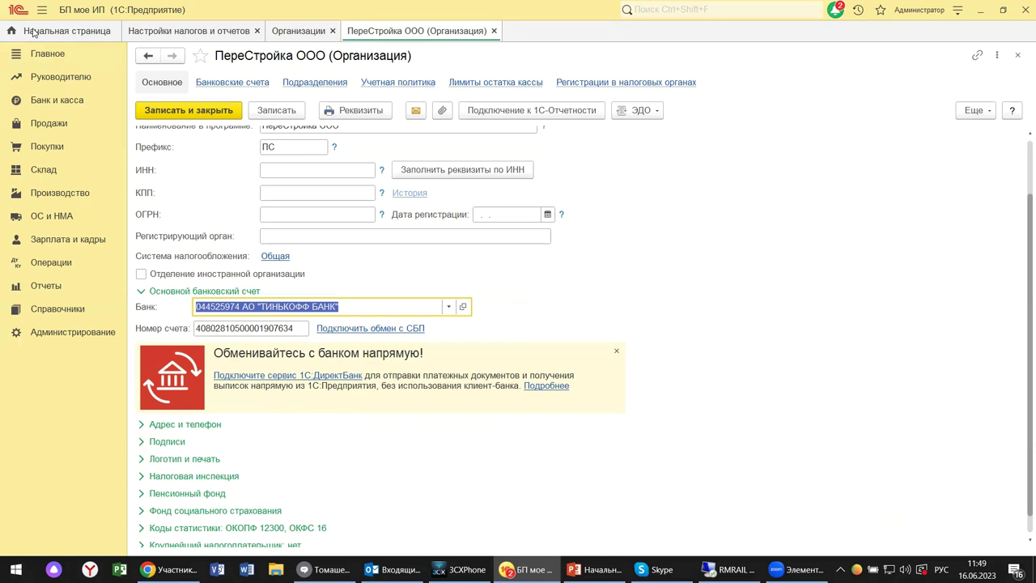
{"action": "left_click", "coordinate": [34, 33]}
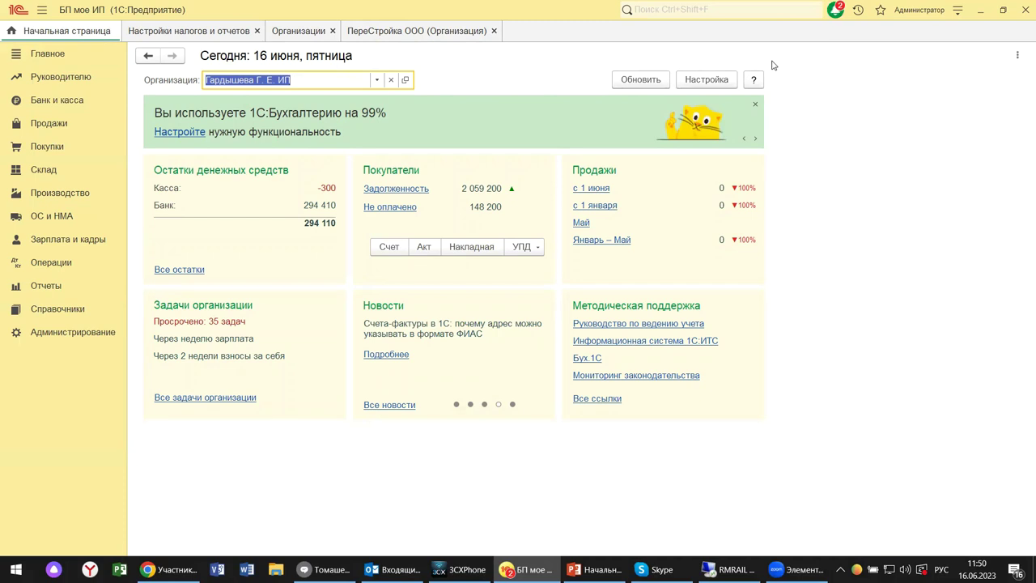
{"action": "left_click", "coordinate": [384, 36]}
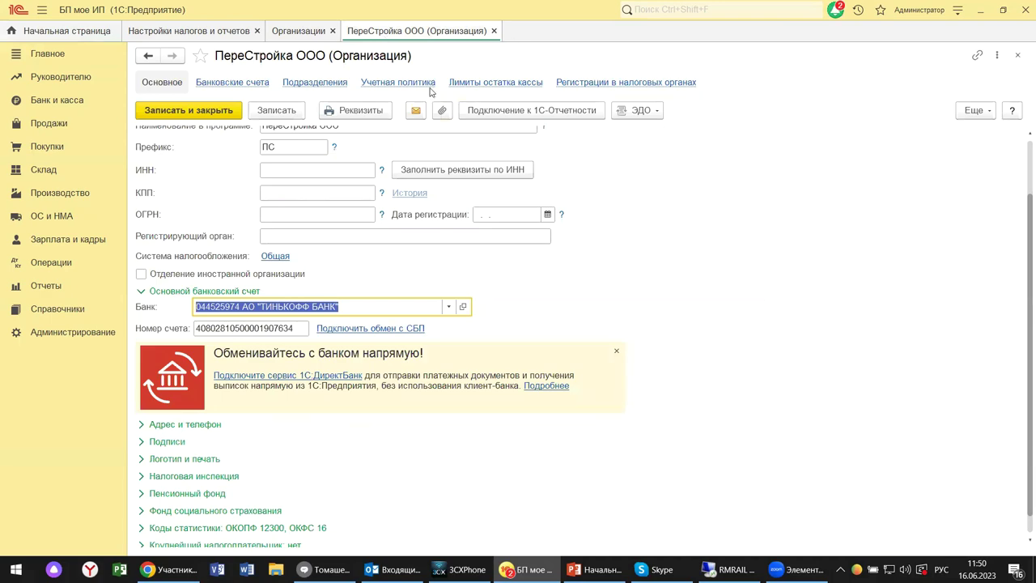
Expand the Адрес и телефон and Подписи groups on the organization card and review their fields.
{"action": "scroll", "coordinate": [233, 348], "scroll_direction": "up", "scroll_amount": 2}
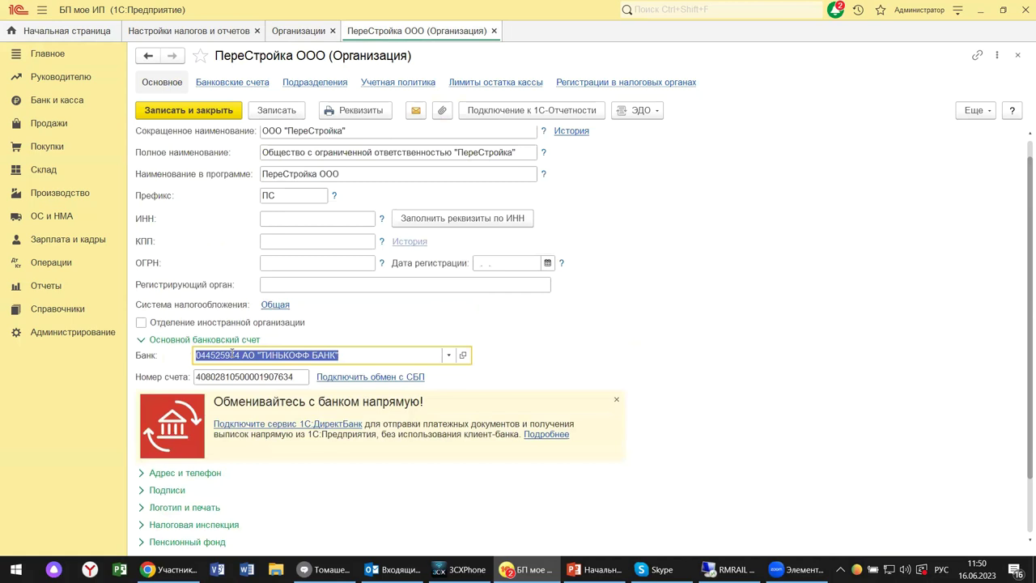
{"action": "scroll", "coordinate": [233, 348], "scroll_direction": "down", "scroll_amount": 3}
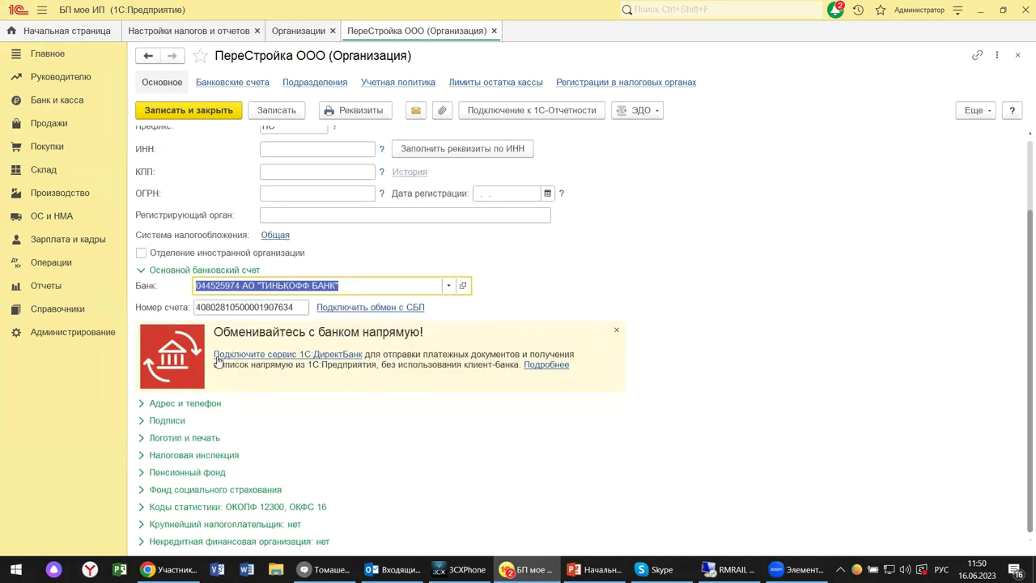
{"action": "left_click", "coordinate": [142, 407]}
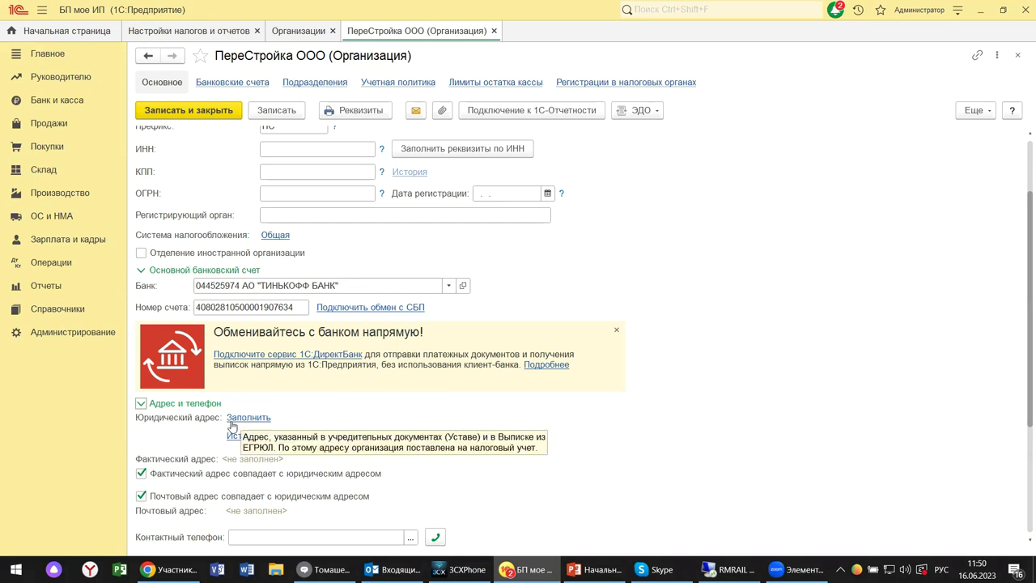
{"action": "scroll", "coordinate": [201, 499], "scroll_direction": "down", "scroll_amount": 2}
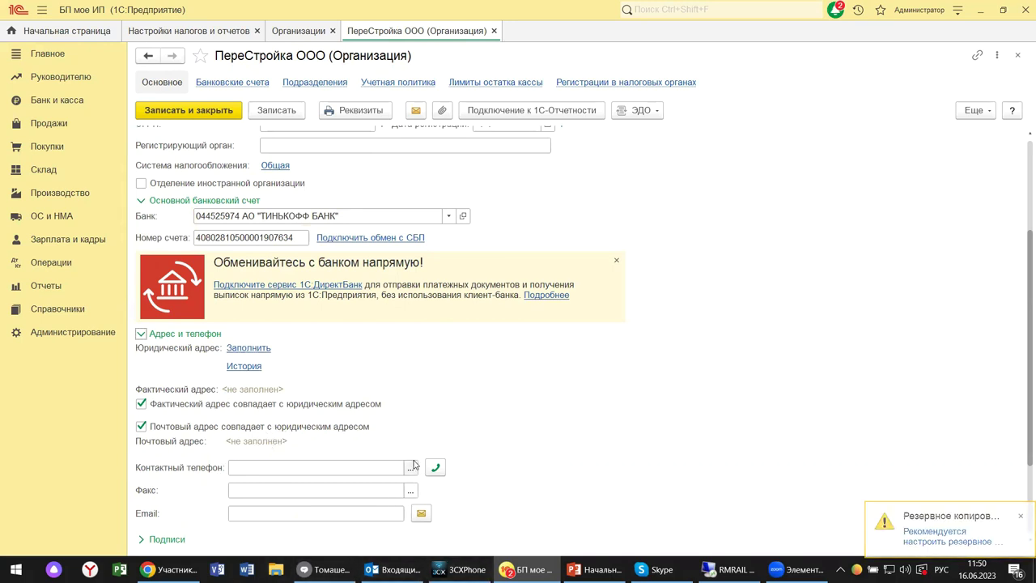
{"action": "left_click", "coordinate": [167, 540]}
{"action": "scroll", "coordinate": [298, 503], "scroll_direction": "down", "scroll_amount": 2}
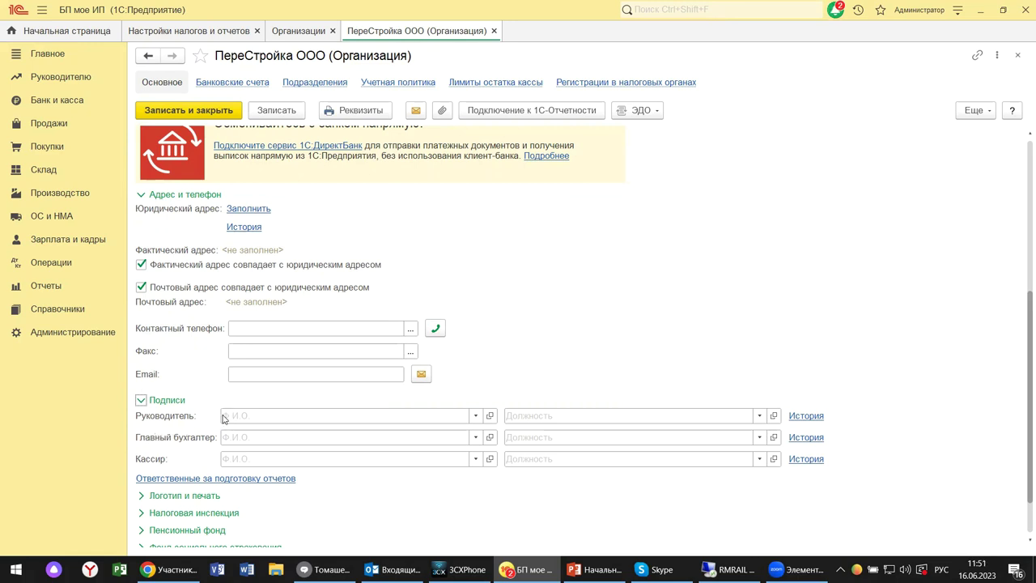
Expand the Логотип и печать group and review its logo, seal, signature and invoice condition settings.
{"action": "left_click", "coordinate": [178, 495]}
{"action": "scroll", "coordinate": [221, 479], "scroll_direction": "down", "scroll_amount": 2}
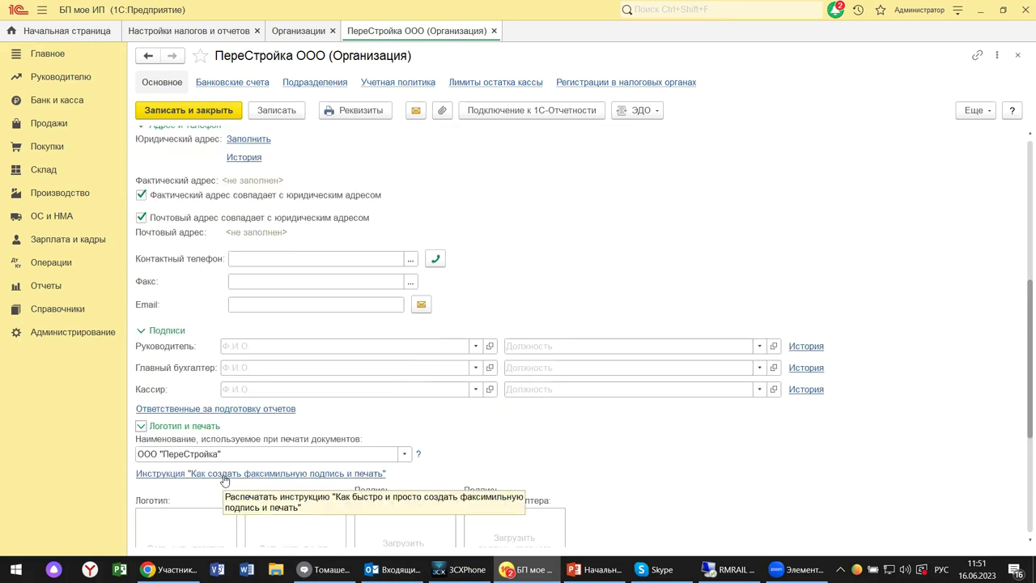
{"action": "scroll", "coordinate": [225, 481], "scroll_direction": "down", "scroll_amount": 2}
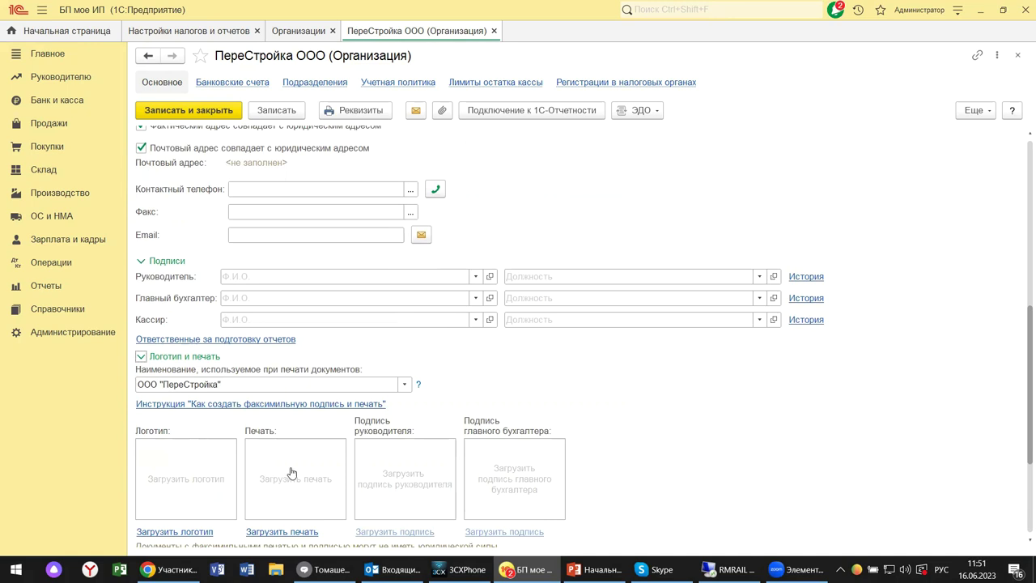
{"action": "scroll", "coordinate": [302, 483], "scroll_direction": "down", "scroll_amount": 2}
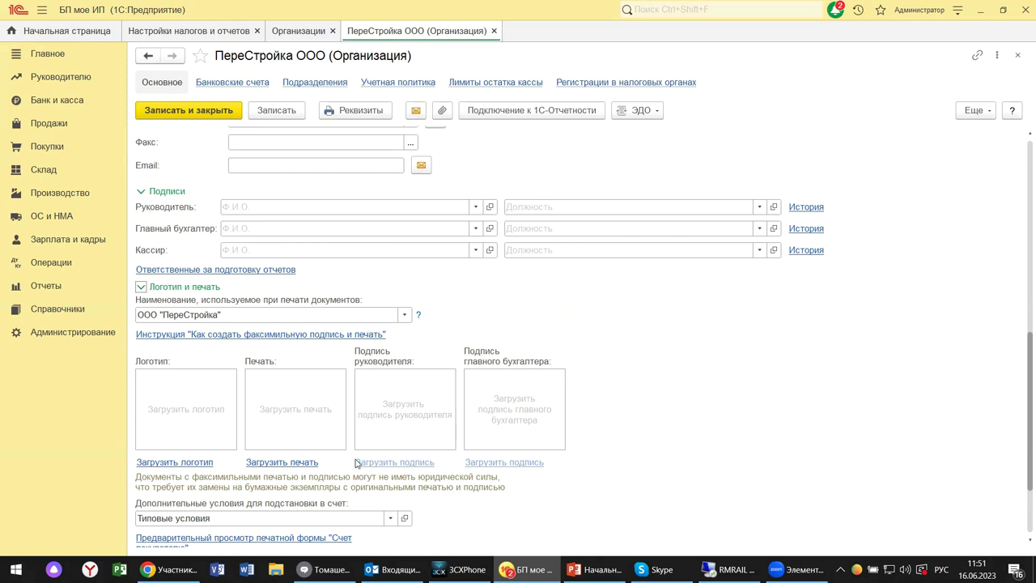
{"action": "scroll", "coordinate": [353, 466], "scroll_direction": "down", "scroll_amount": 3}
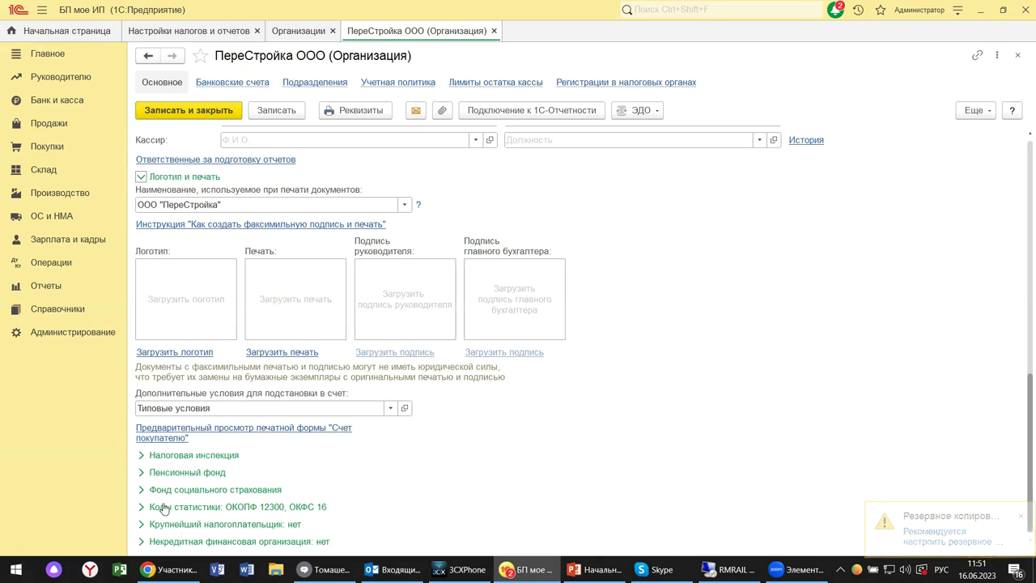
Expand the Налоговая инспекция and Пенсионный фонд groups on the organization card to review their registration fields.
{"action": "left_click", "coordinate": [169, 458]}
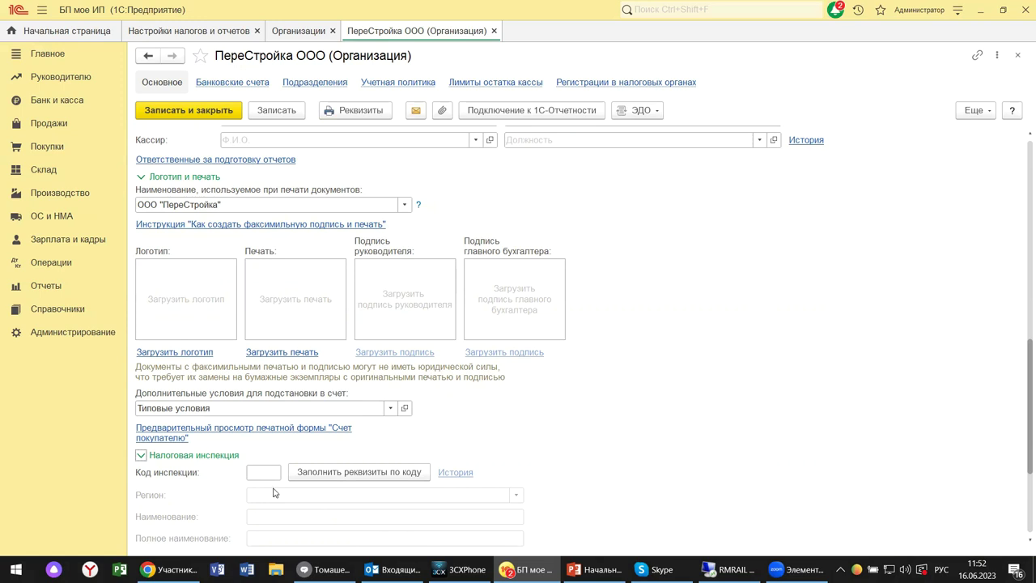
{"action": "scroll", "coordinate": [273, 492], "scroll_direction": "down", "scroll_amount": 2}
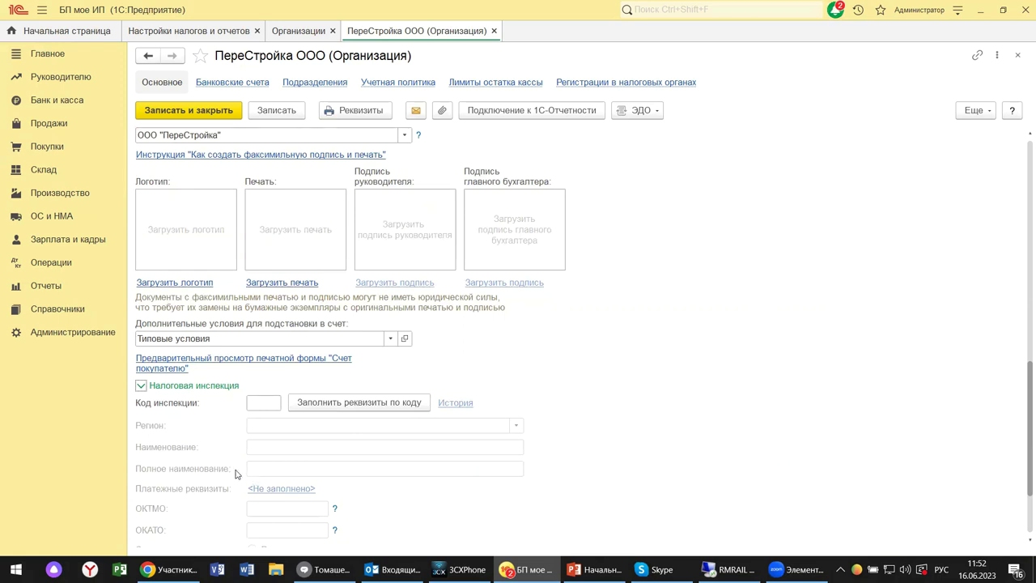
{"action": "scroll", "coordinate": [219, 470], "scroll_direction": "down", "scroll_amount": 3}
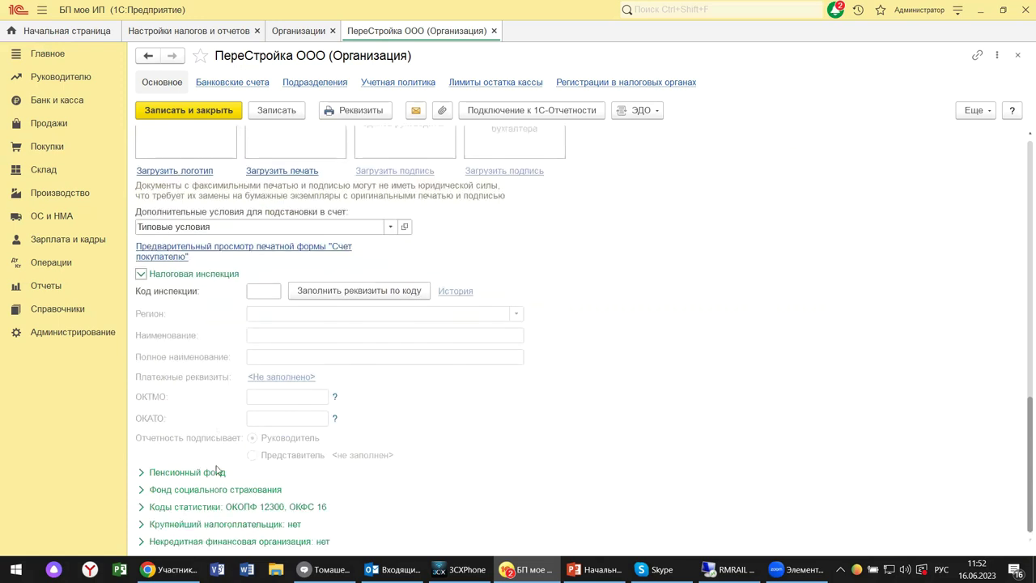
{"action": "left_click", "coordinate": [140, 472]}
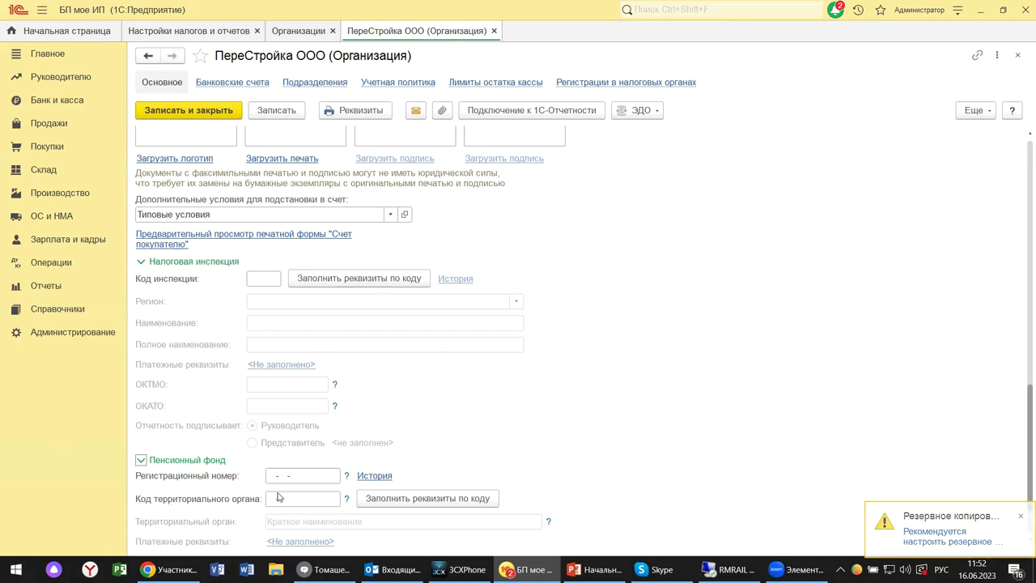
View the Банковские счета page of ПереСтройка ООО and close the organization card.
{"action": "scroll", "coordinate": [267, 522], "scroll_direction": "down", "scroll_amount": 2}
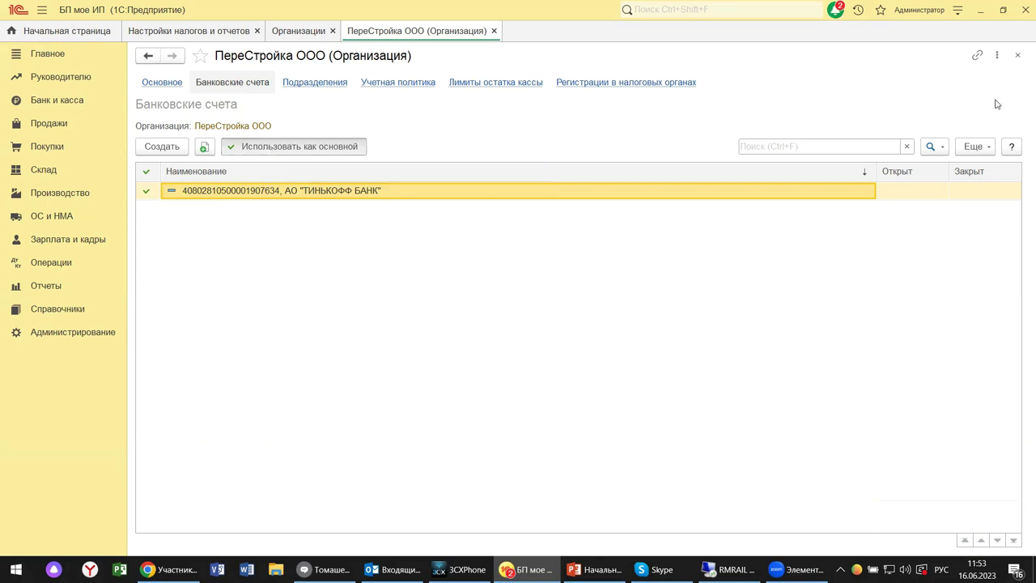
{"action": "left_click", "coordinate": [1017, 54]}
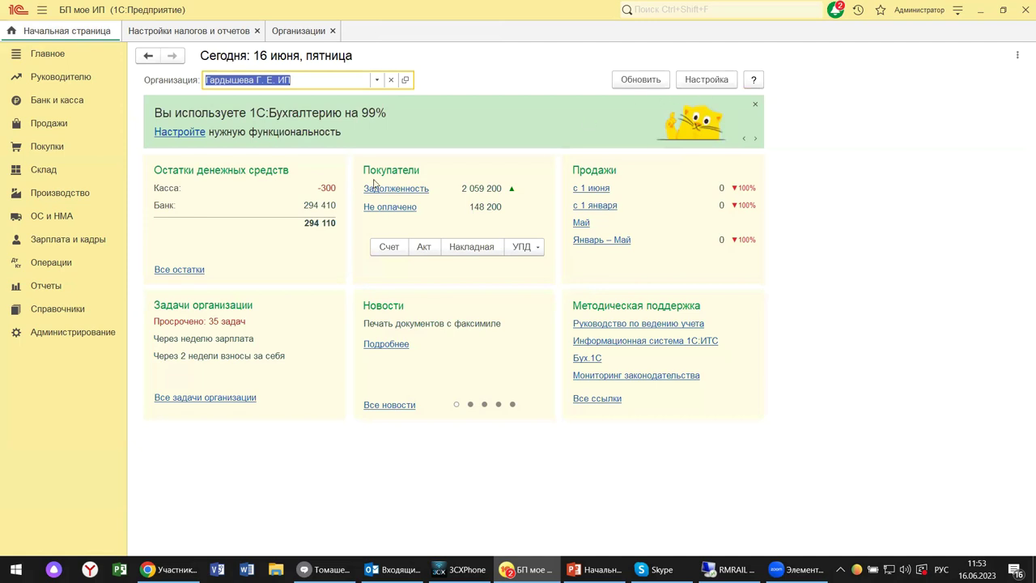
Open the ПереСтройка ООО organization card and its Учетная политика record that applies from January 2021.
{"action": "left_click", "coordinate": [34, 53]}
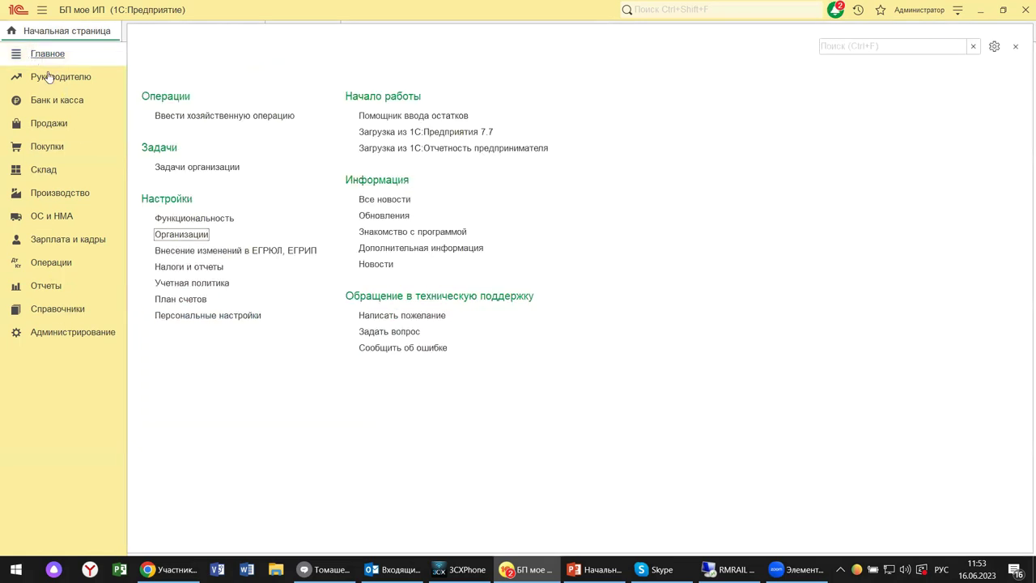
{"action": "left_click", "coordinate": [162, 235]}
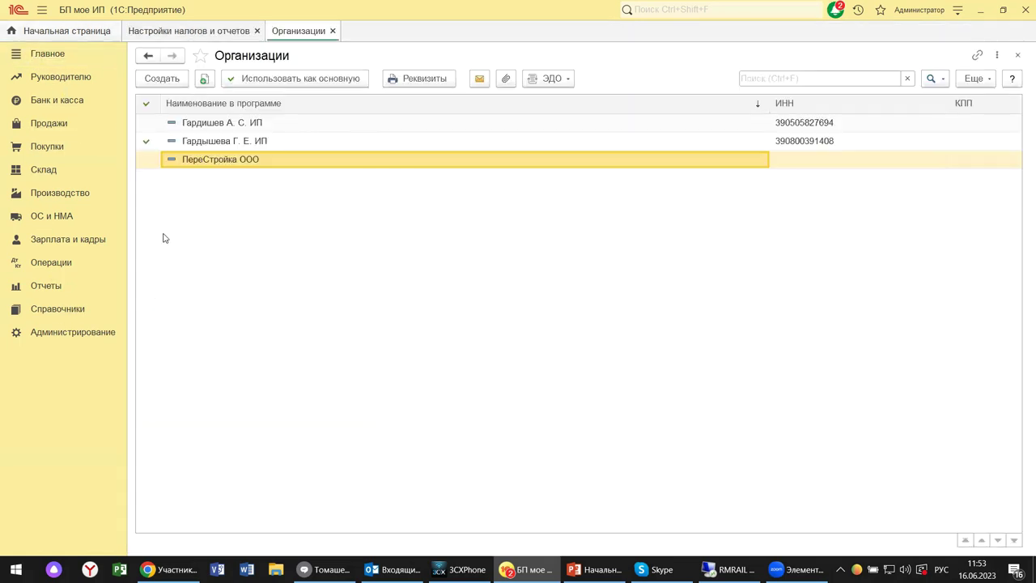
{"action": "double_click", "coordinate": [186, 162]}
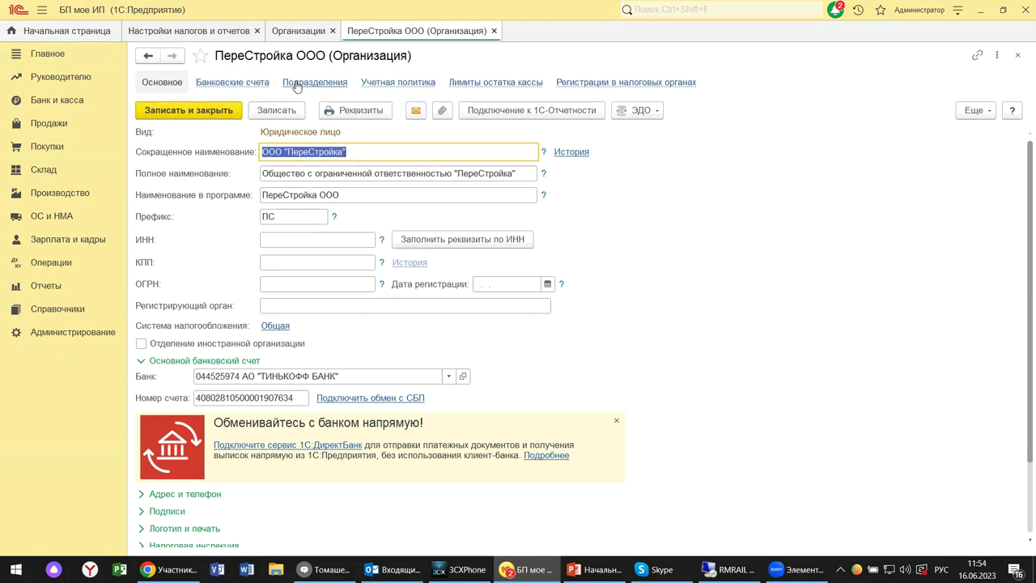
{"action": "left_click", "coordinate": [375, 84]}
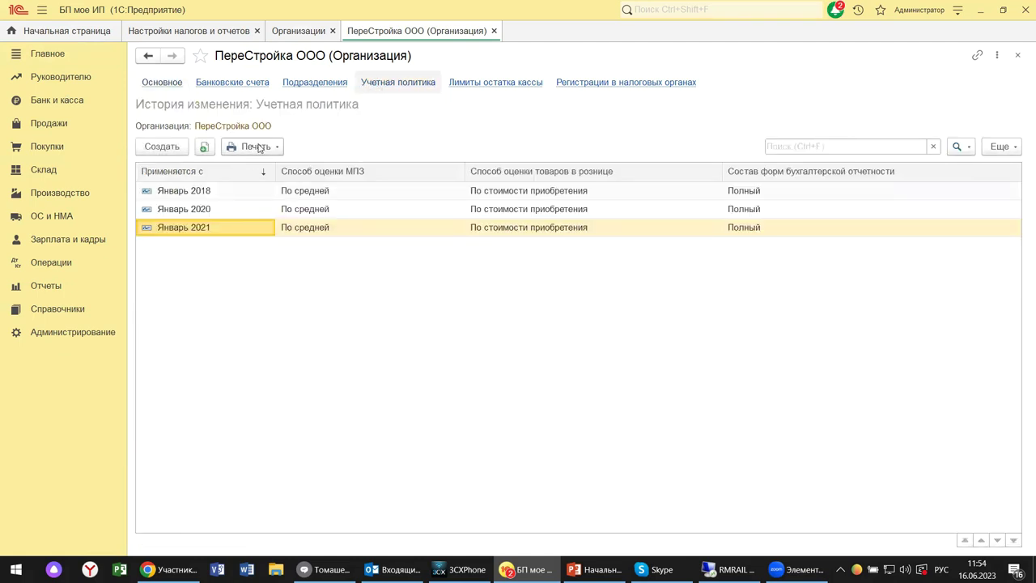
{"action": "left_click", "coordinate": [296, 230]}
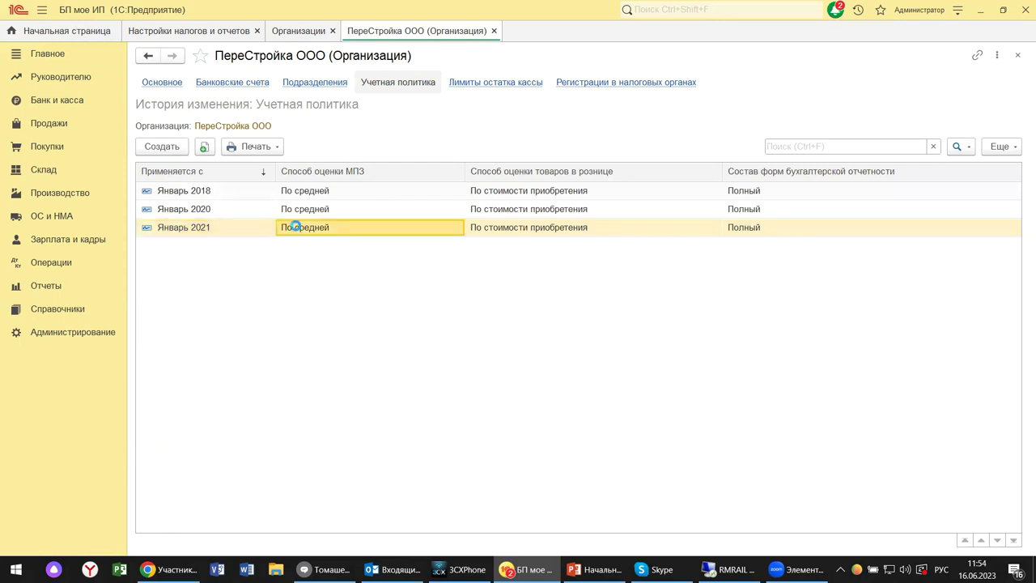
{"action": "double_click", "coordinate": [297, 230]}
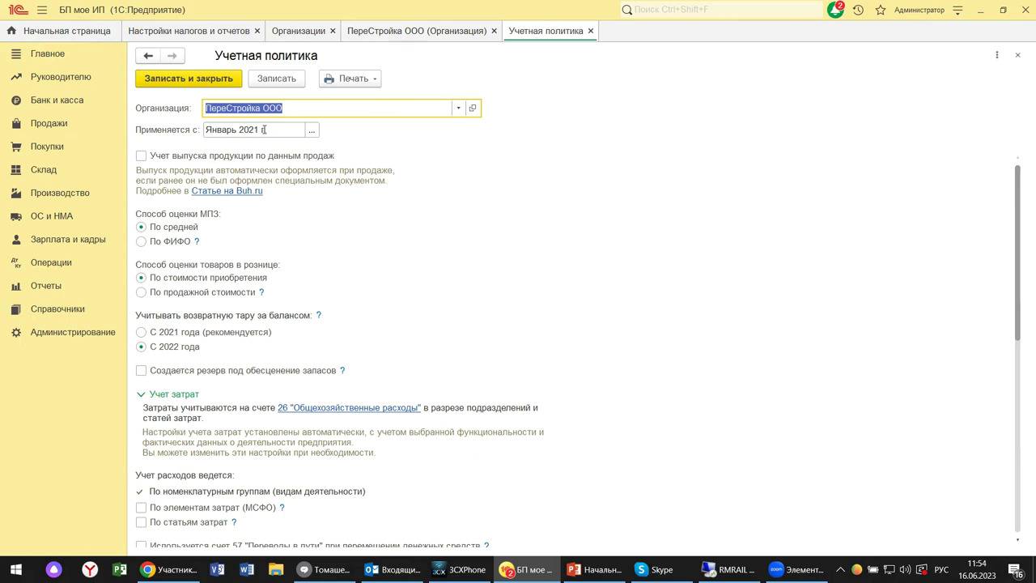
Open the month selection for the accounting policy's Применяется с period and close it without choosing a month.
{"action": "left_click", "coordinate": [312, 130]}
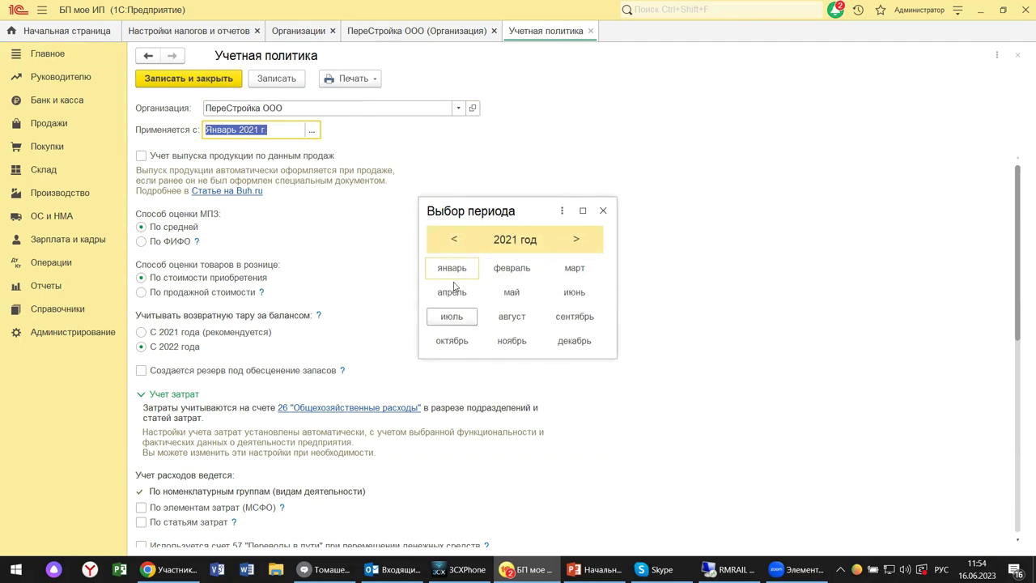
{"action": "left_click", "coordinate": [515, 128]}
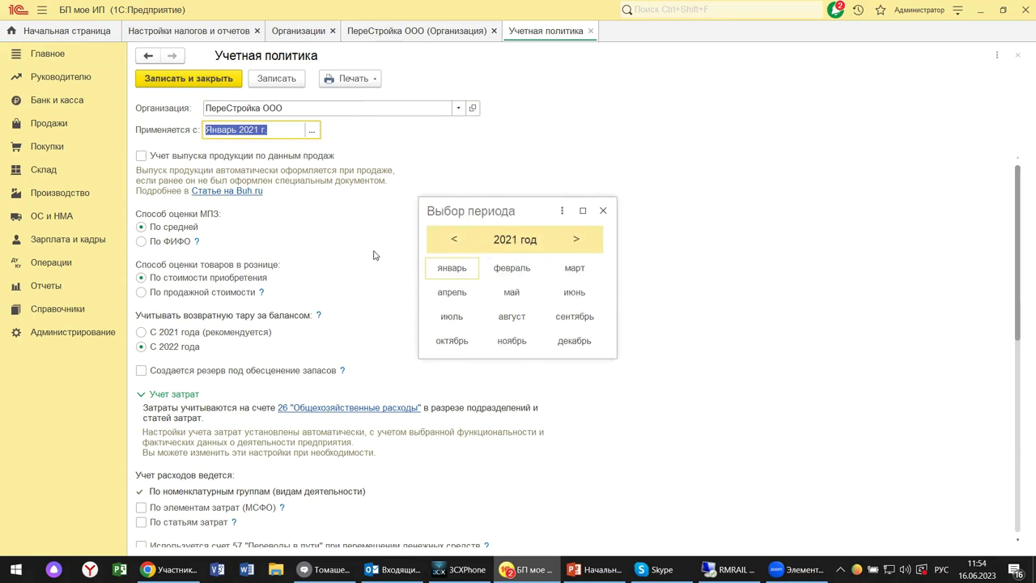
{"action": "left_click", "coordinate": [602, 210]}
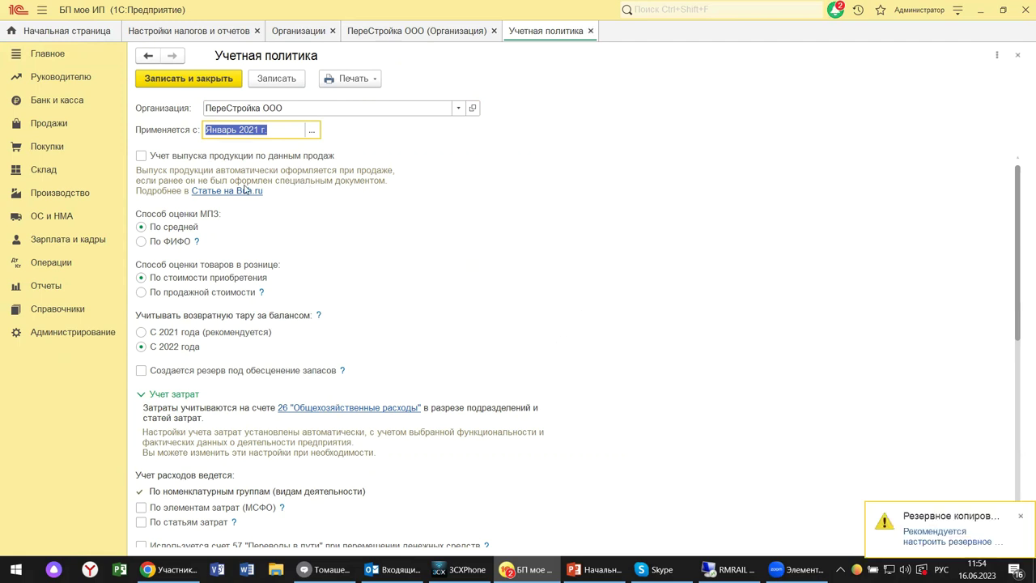
Toggle Учет выпуска продукции по данным продаж on and back off, and read the hint for the По ФИФО valuation method.
{"action": "left_click", "coordinate": [142, 156]}
{"action": "left_click", "coordinate": [141, 156]}
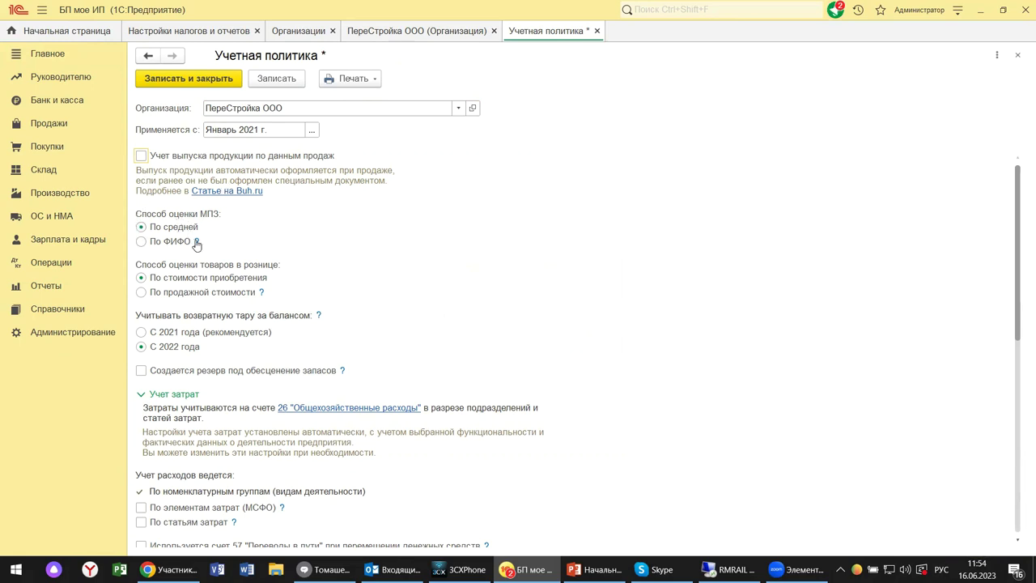
{"action": "left_click", "coordinate": [196, 242]}
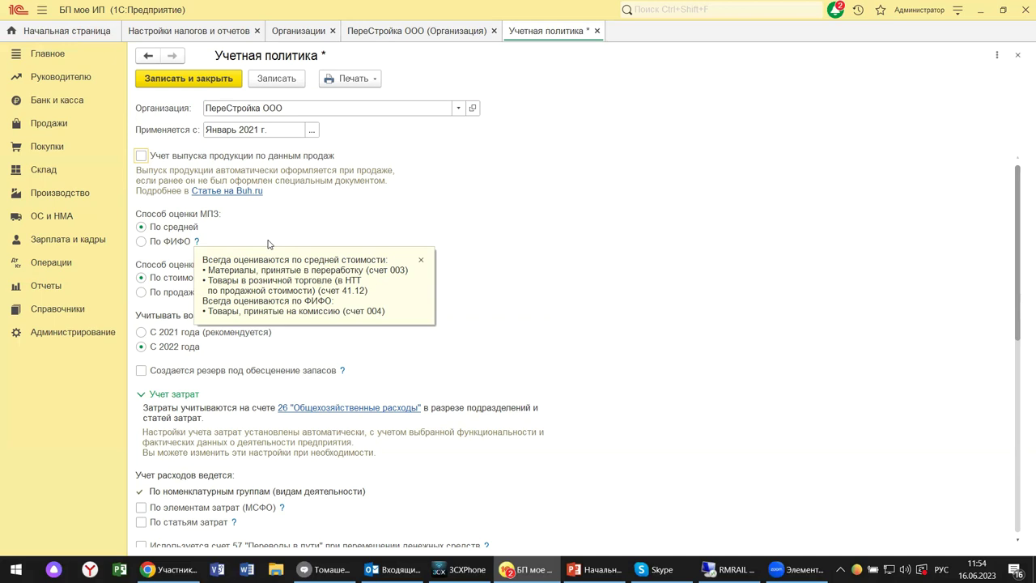
{"action": "left_click", "coordinate": [421, 261]}
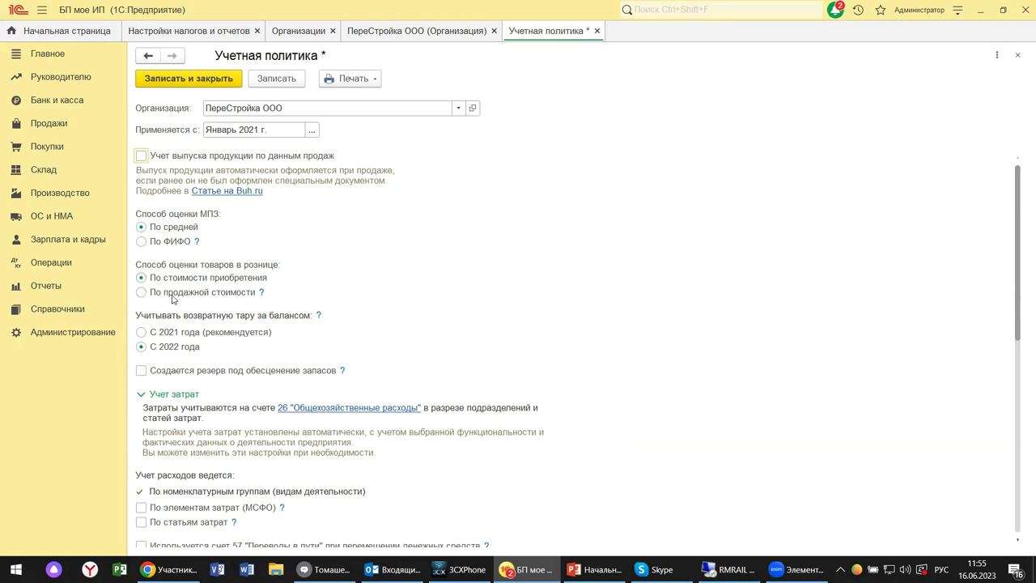
Review the remaining accounting policy settings, trying Для малых предприятий as the reporting form set and returning it to Полный.
{"action": "scroll", "coordinate": [334, 326], "scroll_direction": "down", "scroll_amount": 2}
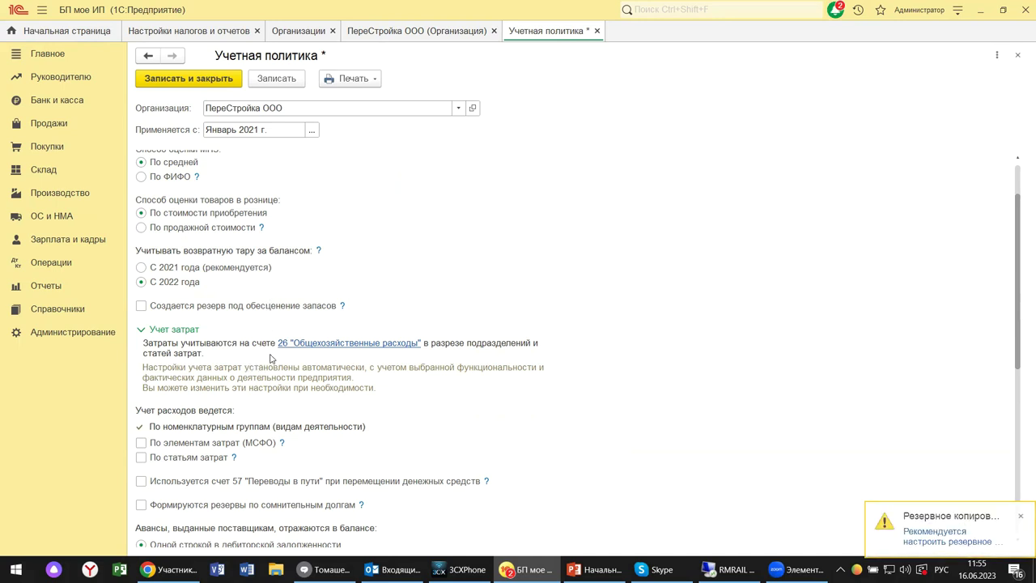
{"action": "scroll", "coordinate": [285, 371], "scroll_direction": "down", "scroll_amount": 2}
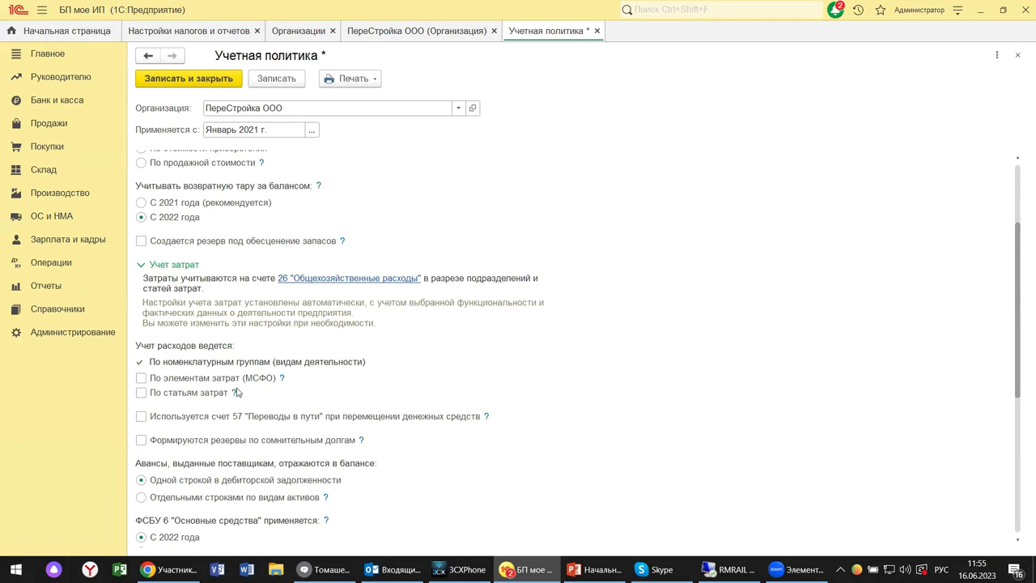
{"action": "scroll", "coordinate": [236, 392], "scroll_direction": "down", "scroll_amount": 5}
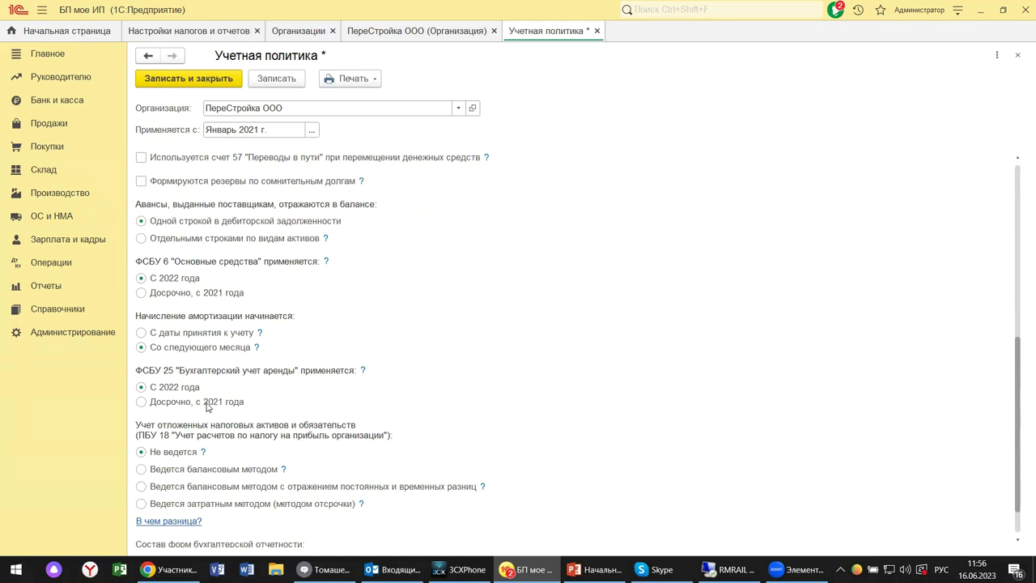
{"action": "scroll", "coordinate": [206, 409], "scroll_direction": "down", "scroll_amount": 1}
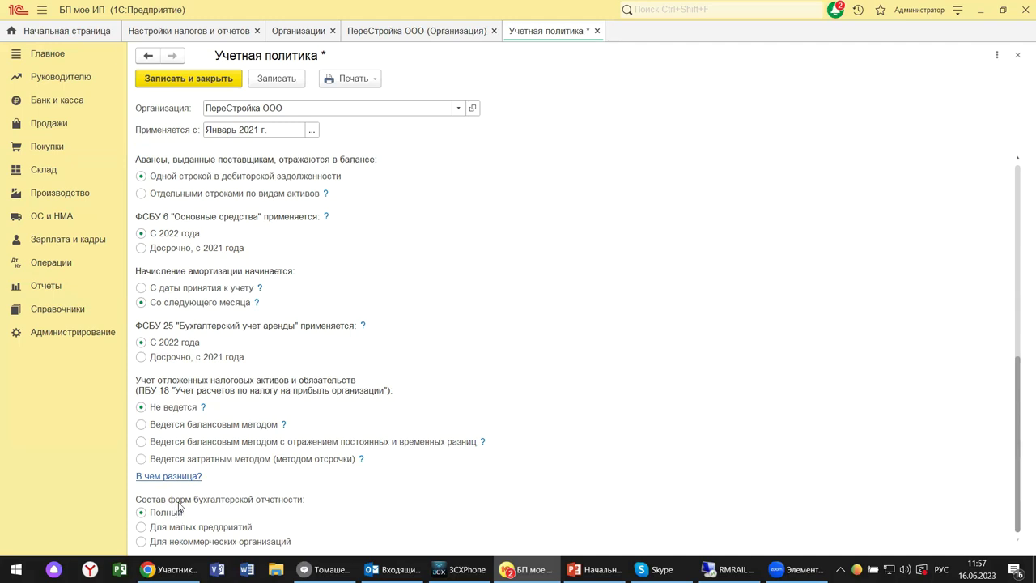
{"action": "left_click", "coordinate": [141, 528]}
{"action": "left_click", "coordinate": [141, 513]}
View the commands available in the Администрирование and Руководителю sections.
{"action": "left_click", "coordinate": [43, 335]}
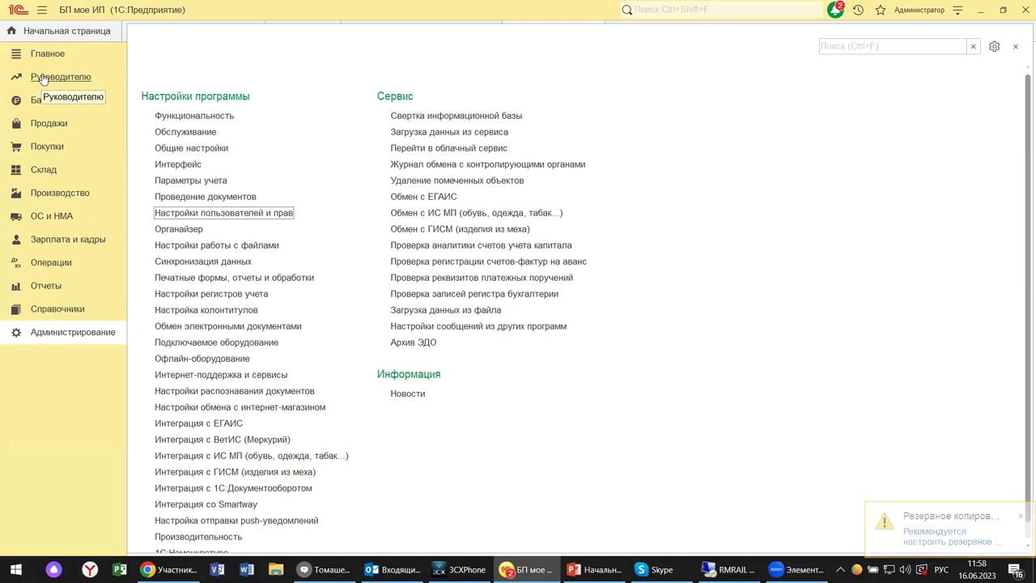
{"action": "left_click", "coordinate": [43, 79]}
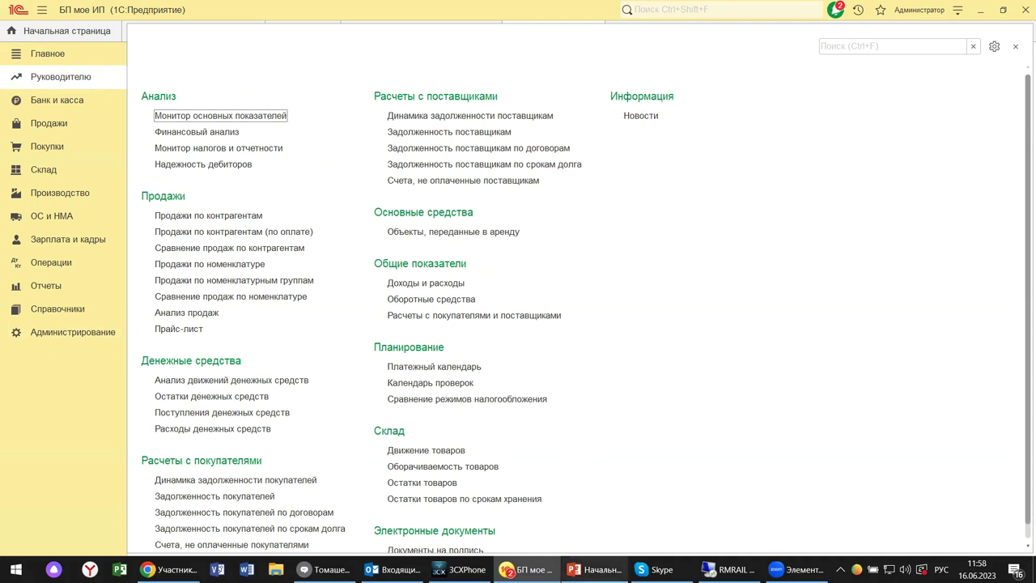
{"action": "mouse_move", "coordinate": [576, 562]}
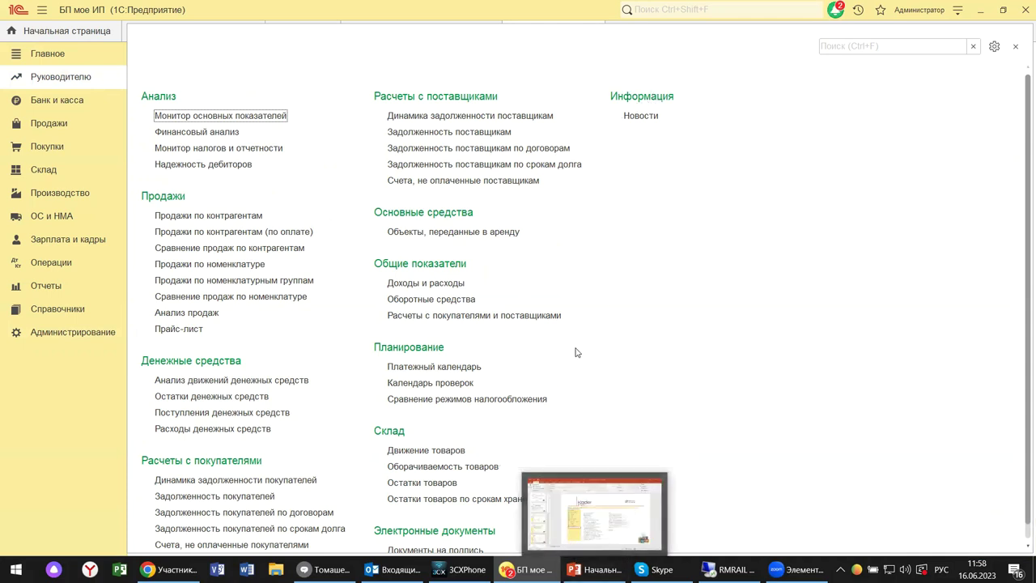
Open Государственные контракты in the Банк и касса section, start a new contract and view the choices for Уполномоченный банк.
{"action": "left_click", "coordinate": [39, 102]}
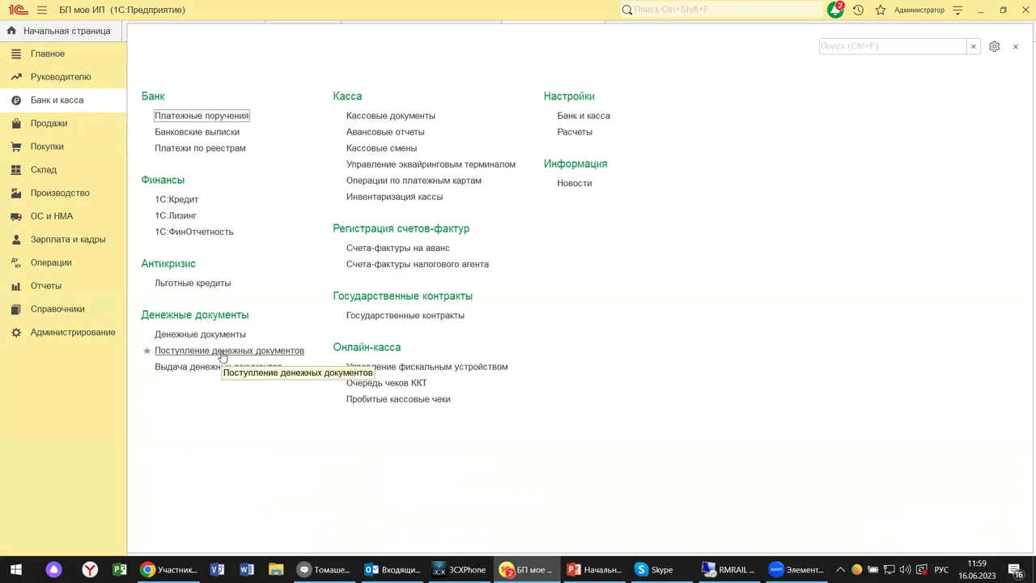
{"action": "left_click", "coordinate": [366, 318]}
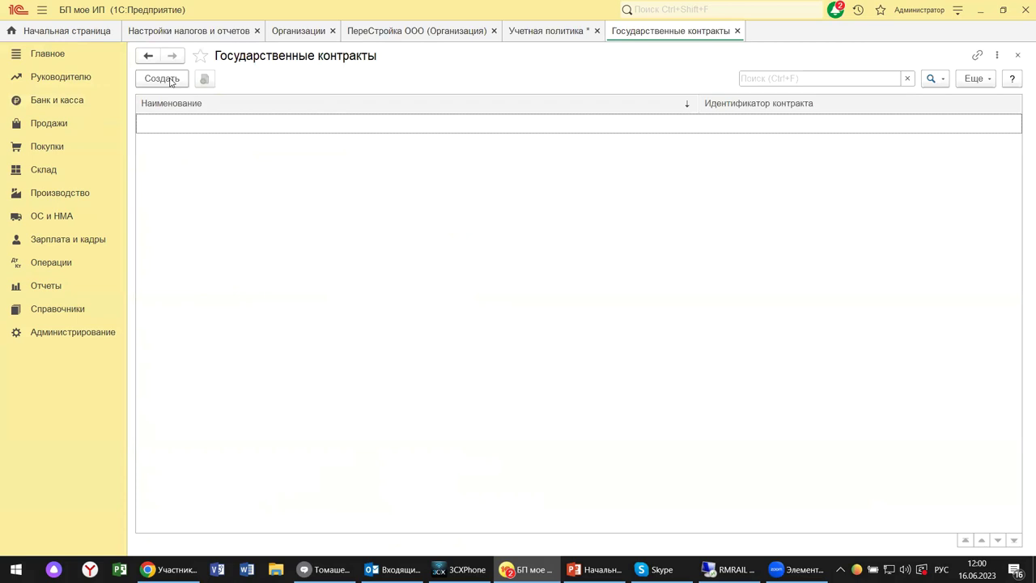
{"action": "left_click", "coordinate": [162, 78]}
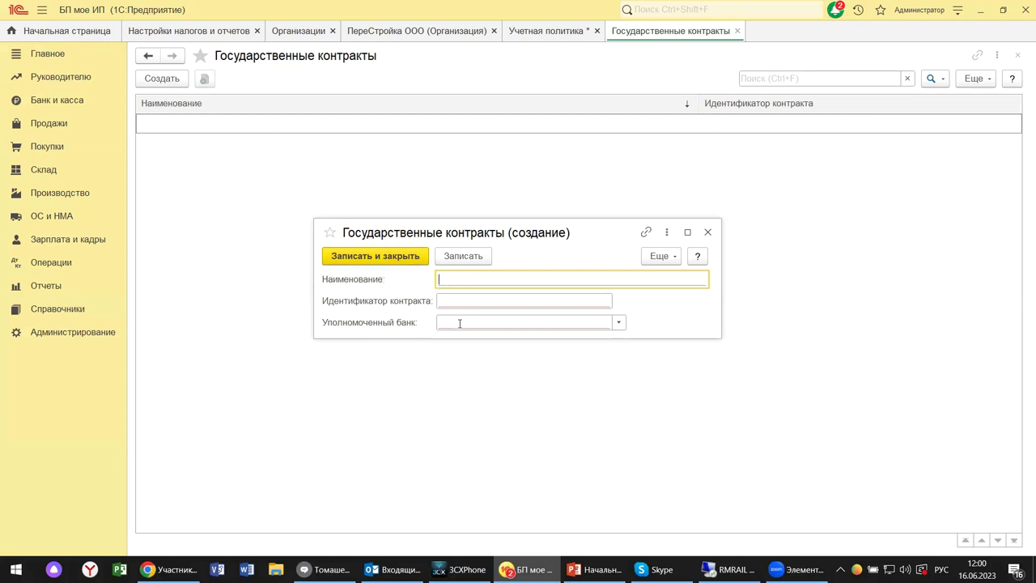
{"action": "left_click", "coordinate": [618, 323]}
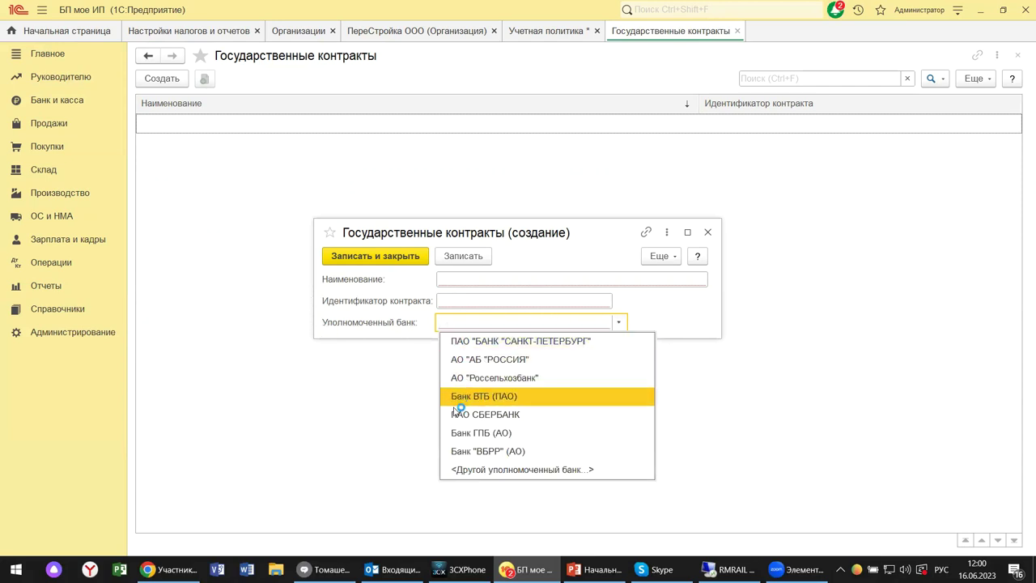
{"action": "left_click", "coordinate": [24, 360]}
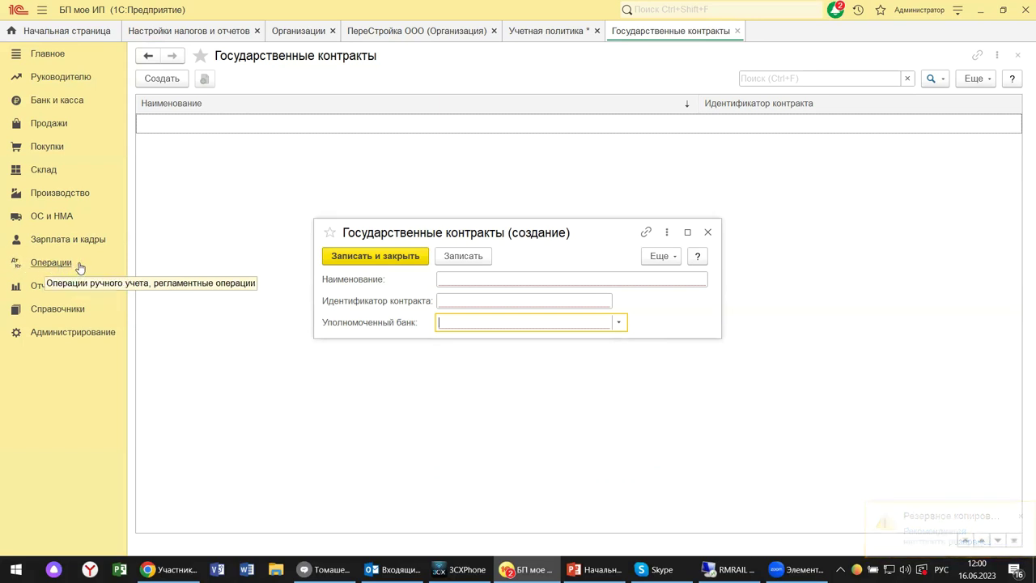
Open the Операции, введенные вручную list from the Операции section and view the document types that can be created.
{"action": "left_click", "coordinate": [53, 264]}
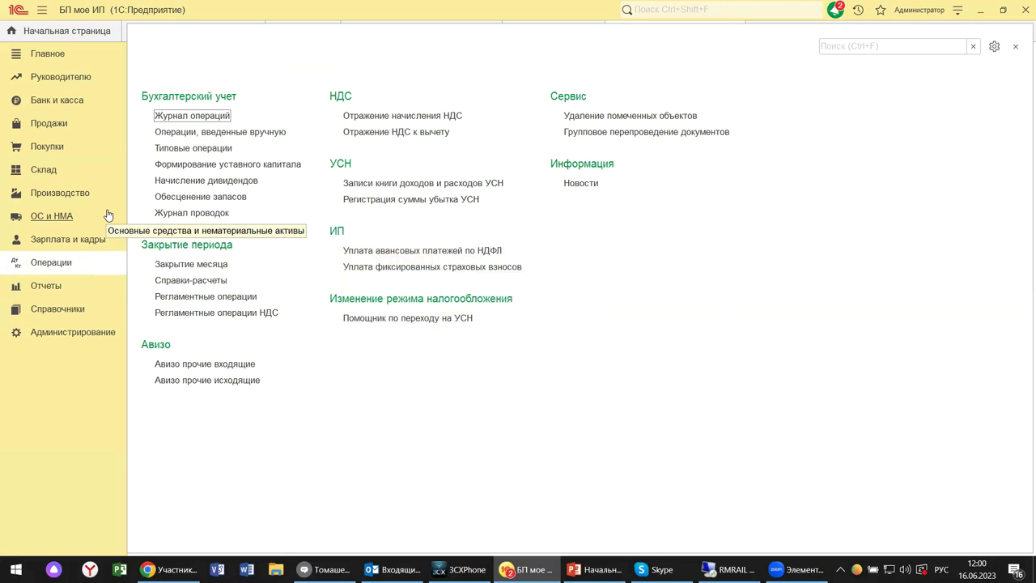
{"action": "left_click", "coordinate": [68, 264]}
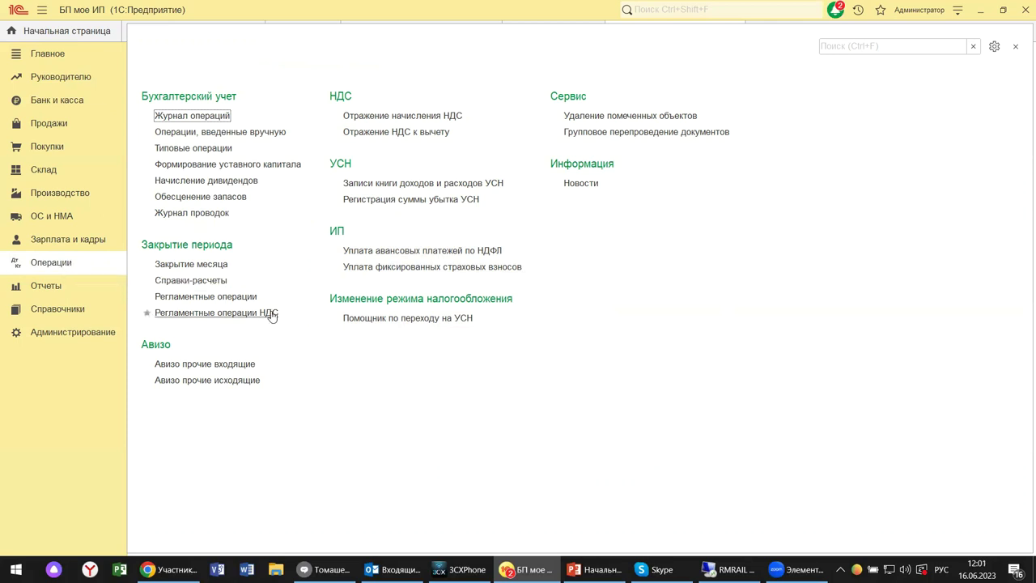
{"action": "left_click", "coordinate": [186, 131]}
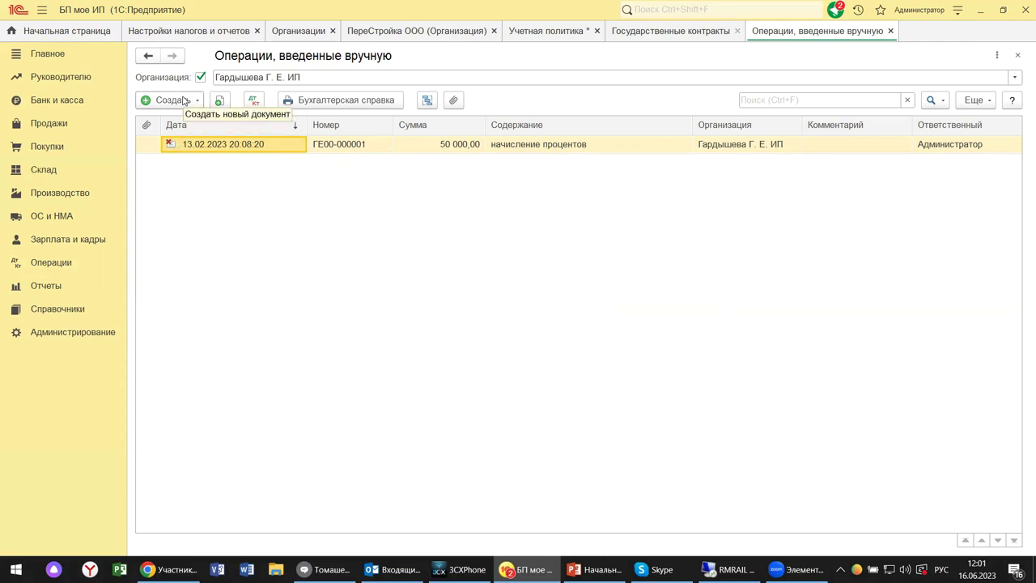
{"action": "left_click", "coordinate": [184, 101]}
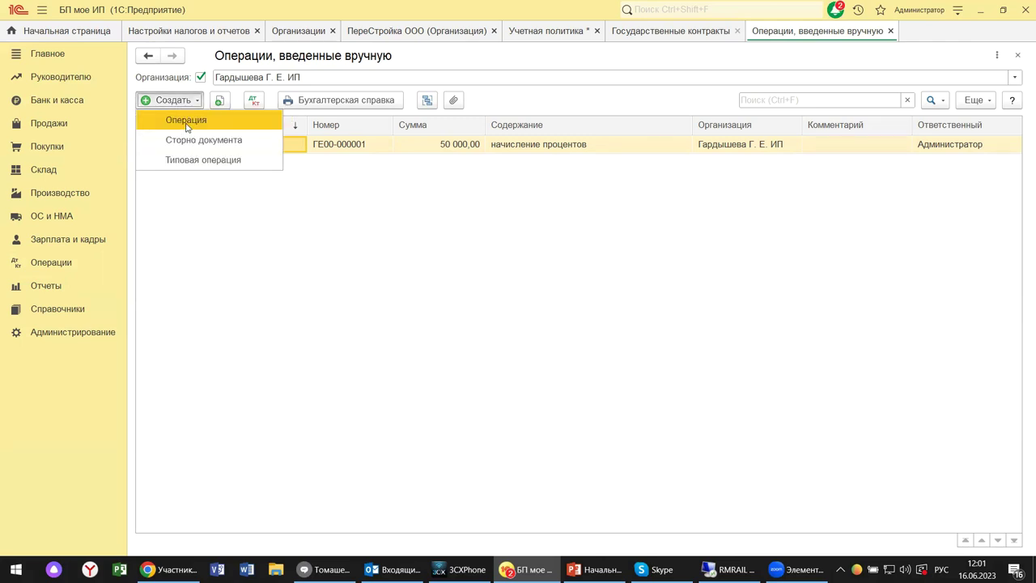
{"action": "left_click", "coordinate": [310, 205]}
Open the interest accrual operation dated 13.02.2023, review its debit and credit entry, and close it.
{"action": "left_click", "coordinate": [308, 144]}
{"action": "double_click", "coordinate": [309, 144]}
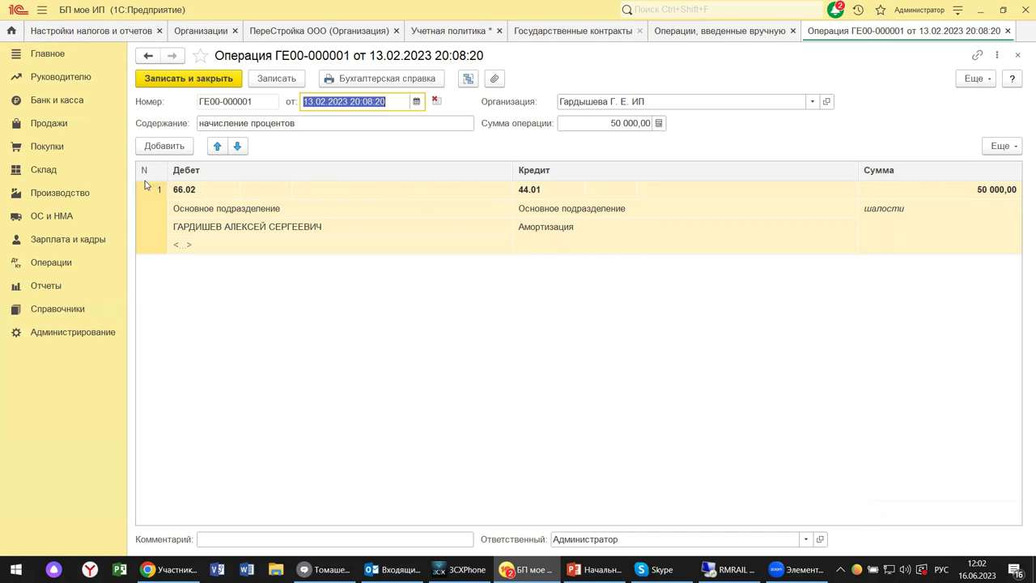
{"action": "left_click", "coordinate": [1019, 56]}
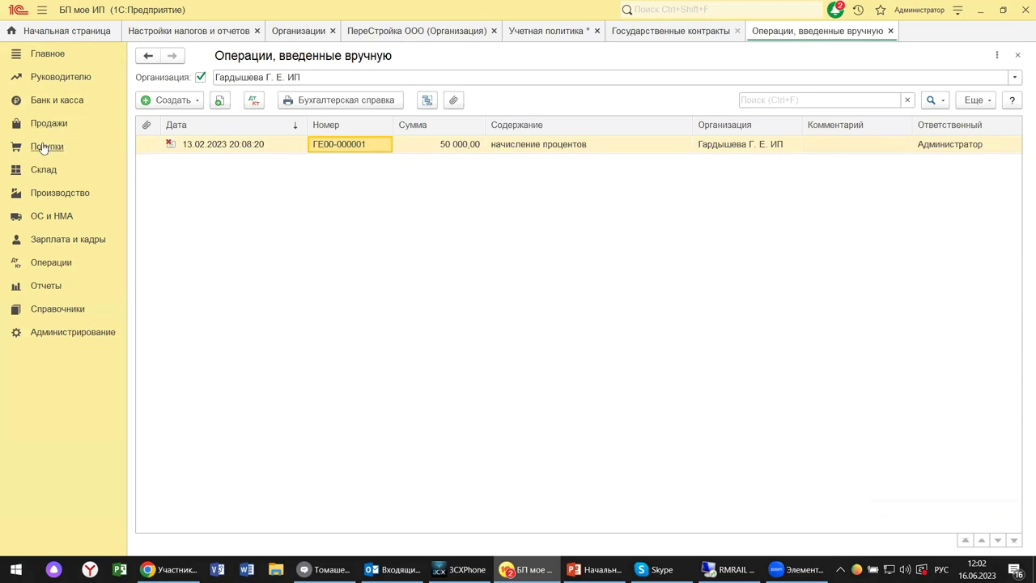
View the commands available in the Продажи and Операции sections.
{"action": "left_click", "coordinate": [48, 126]}
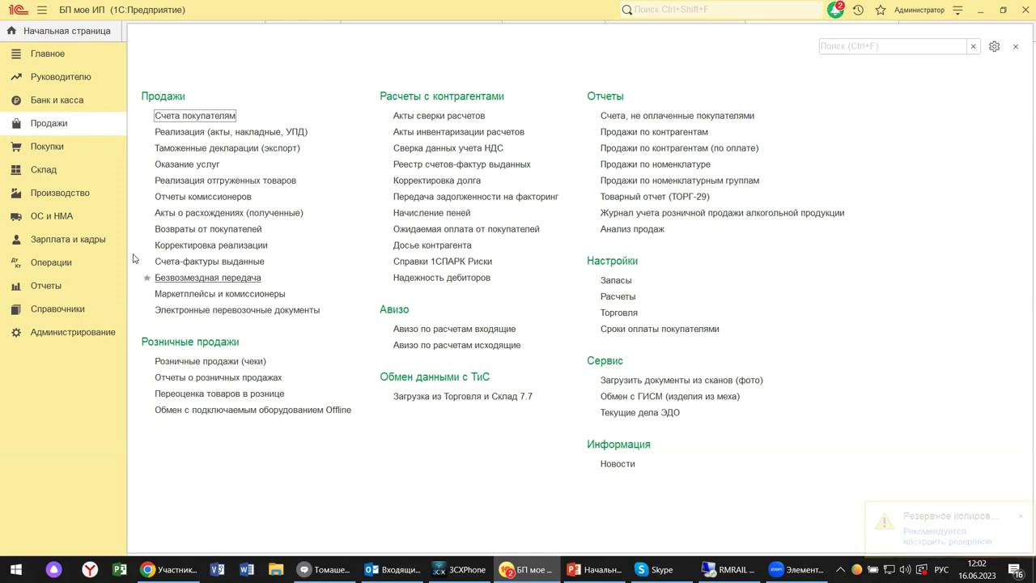
{"action": "left_click", "coordinate": [55, 266]}
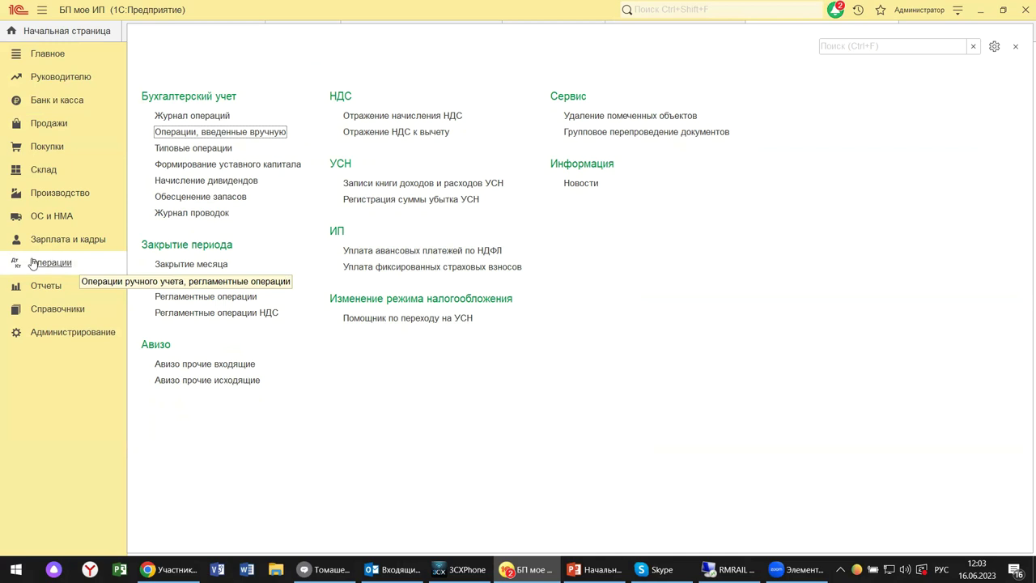
Open Экспресс-проверка in the Отчеты section, view the organization choices and run the check for the preset organization and period.
{"action": "left_click", "coordinate": [46, 286]}
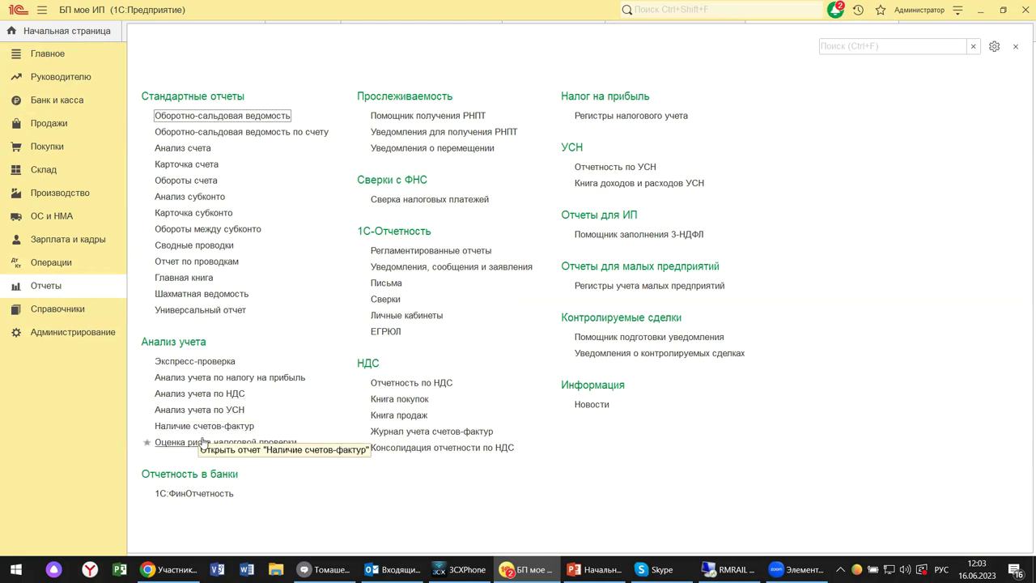
{"action": "left_click", "coordinate": [170, 364]}
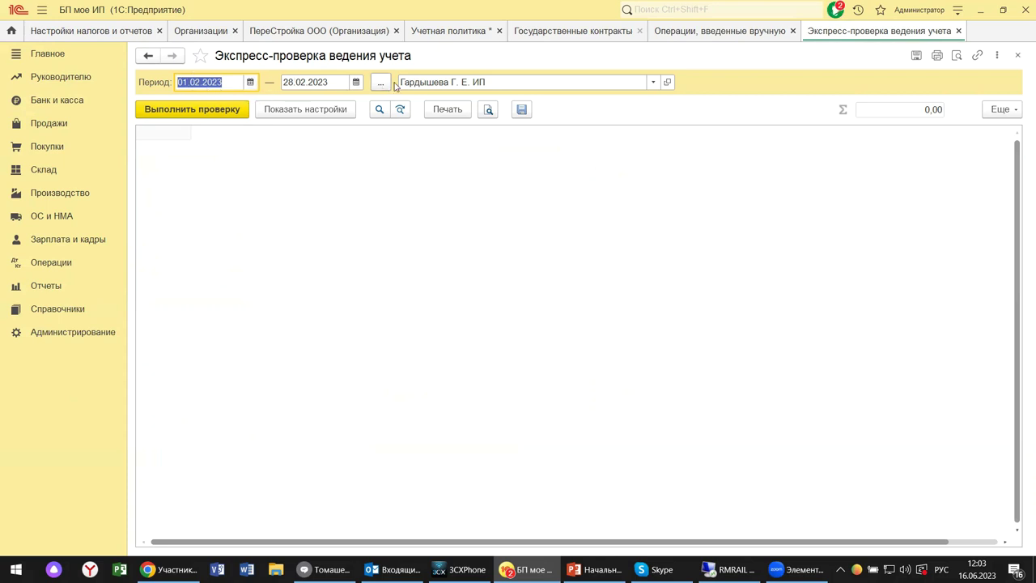
{"action": "left_click", "coordinate": [464, 84]}
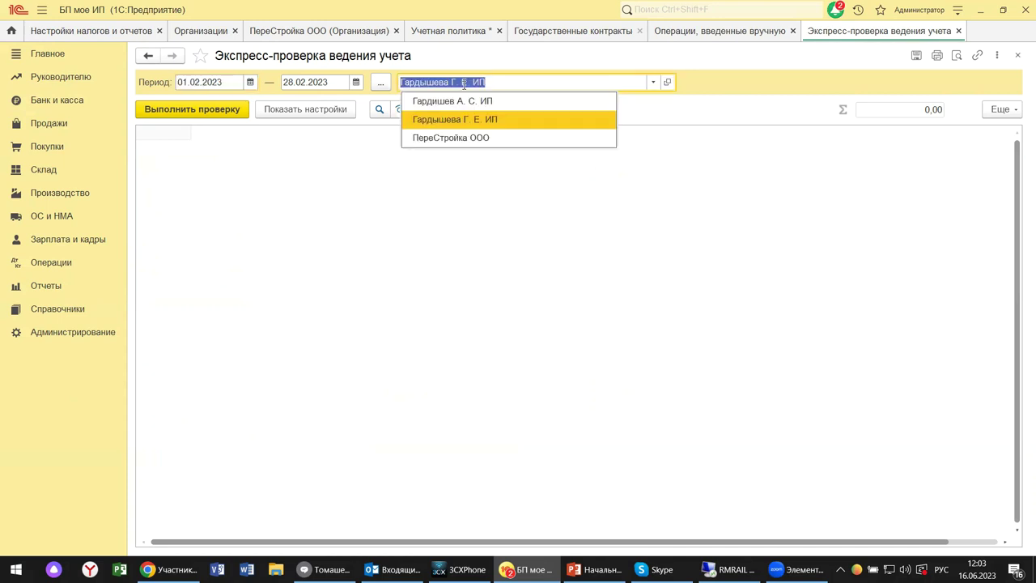
{"action": "left_click", "coordinate": [697, 169]}
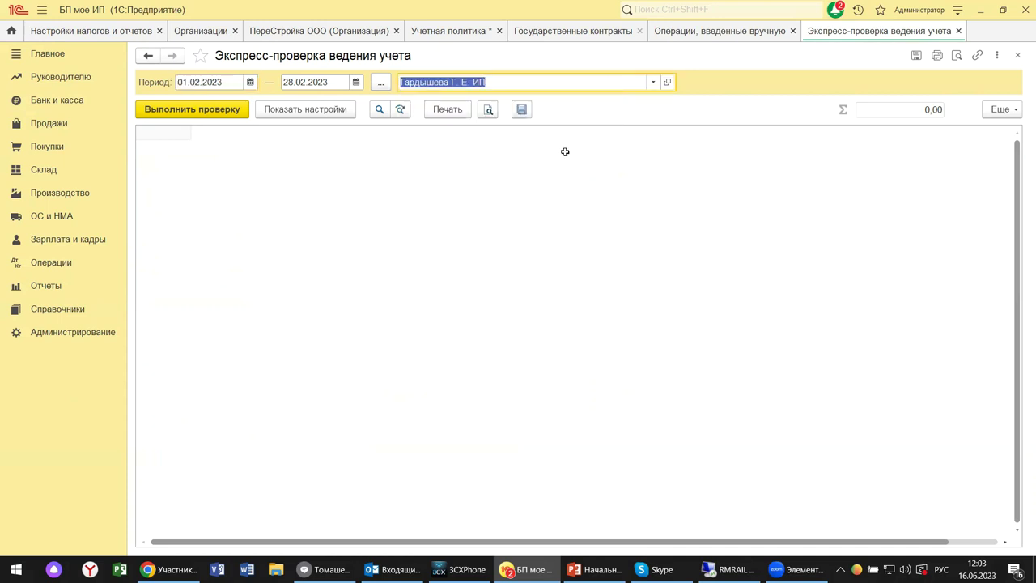
{"action": "left_click", "coordinate": [186, 112]}
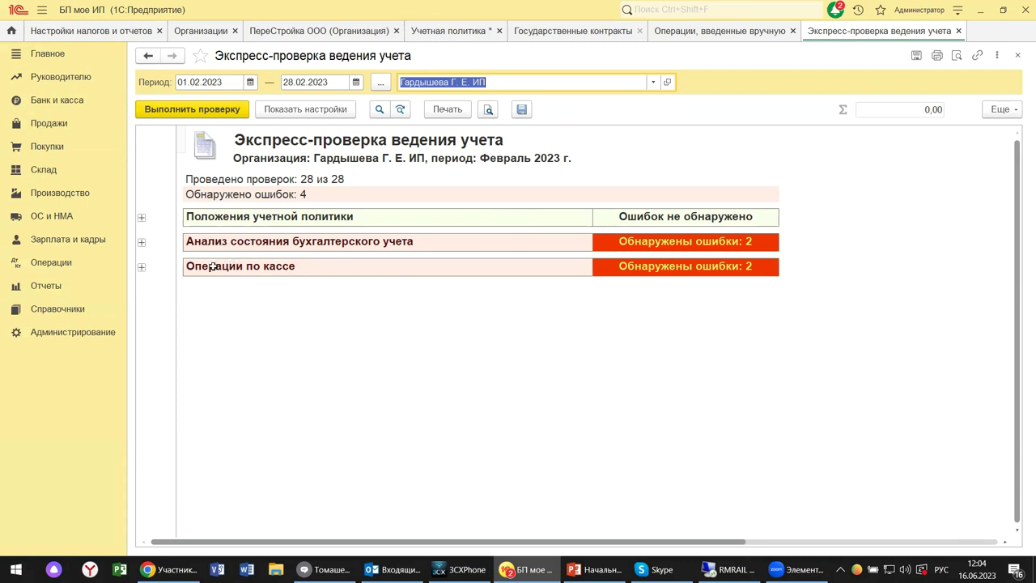
Enable the sales book and purchase book VAT checks in the report settings and rerun the express check.
{"action": "left_click", "coordinate": [301, 110]}
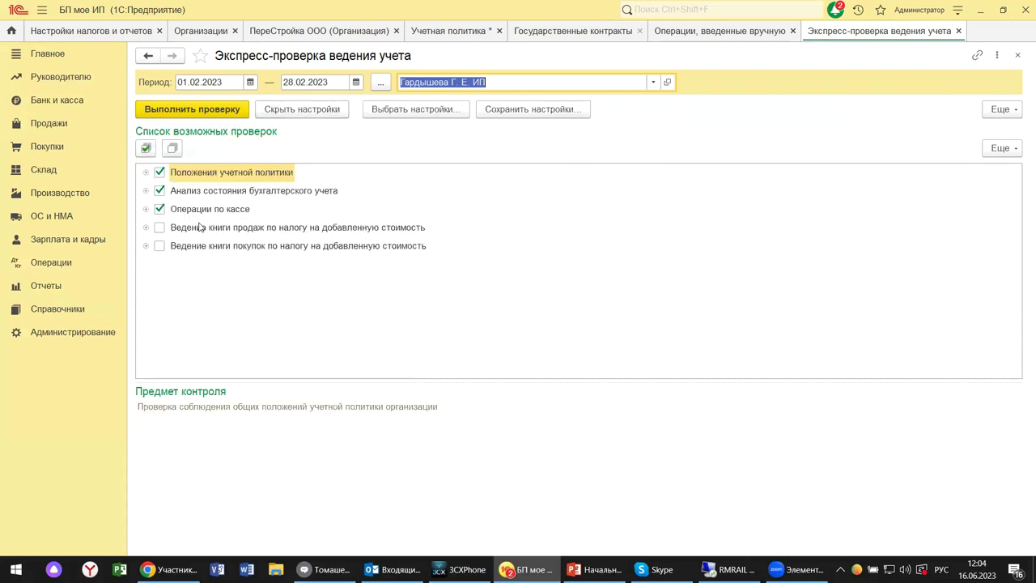
{"action": "left_click", "coordinate": [159, 230]}
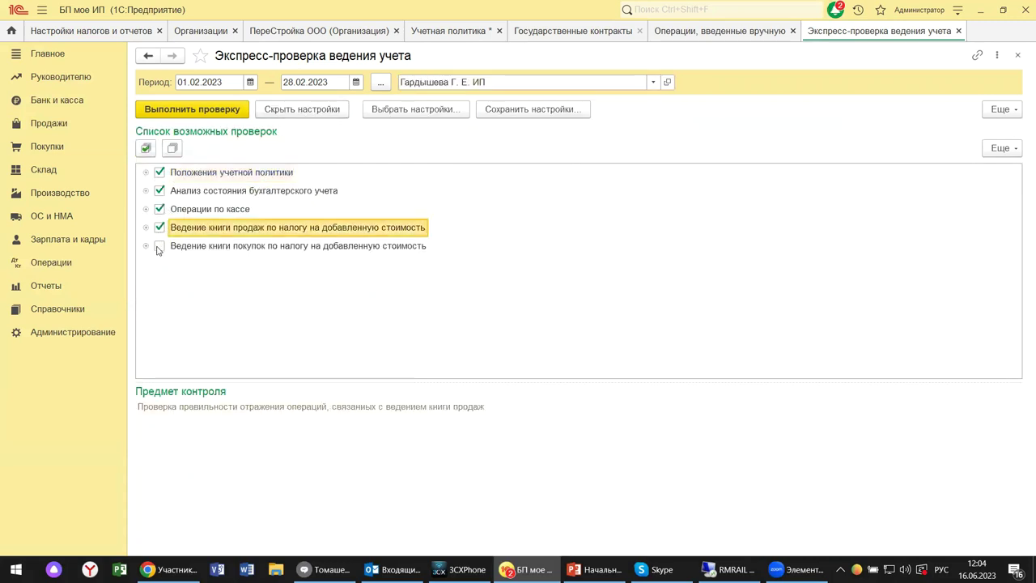
{"action": "left_click", "coordinate": [158, 247]}
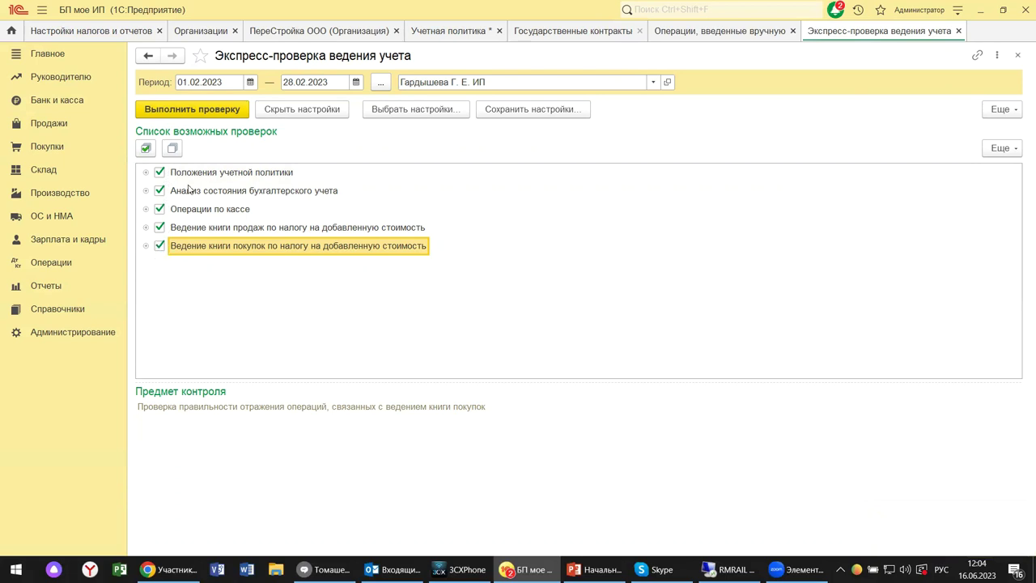
{"action": "left_click", "coordinate": [174, 110]}
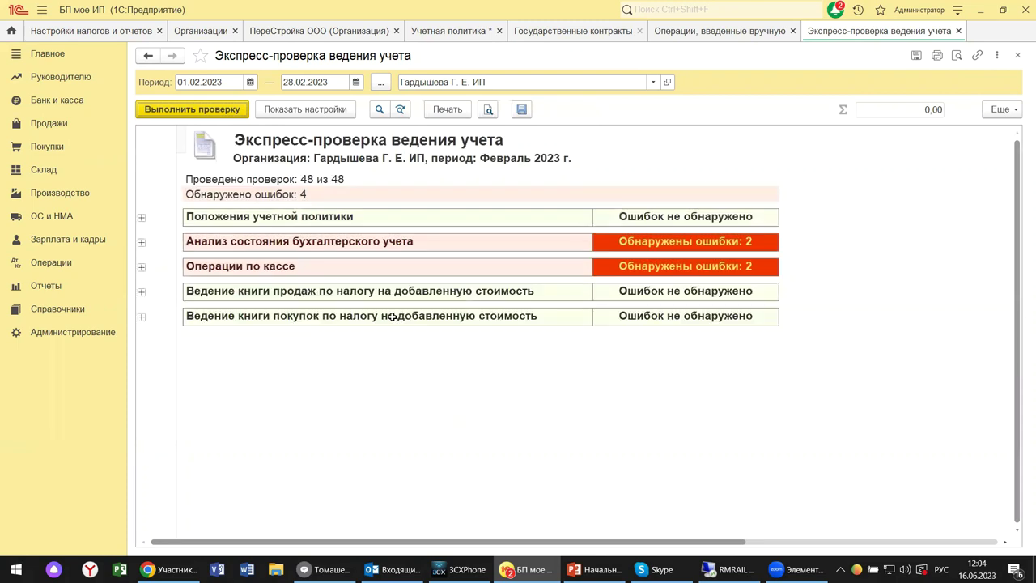
Review the individual checks under Положения учетной политики, collapse that group and expand Анализ состояния бухгалтерского учета.
{"action": "left_click", "coordinate": [140, 219]}
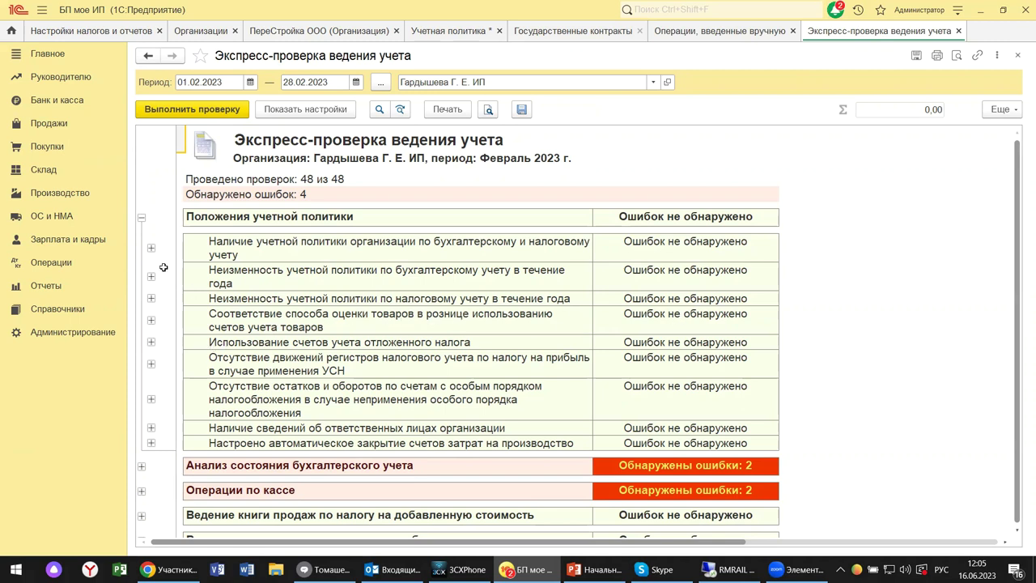
{"action": "left_click", "coordinate": [142, 219]}
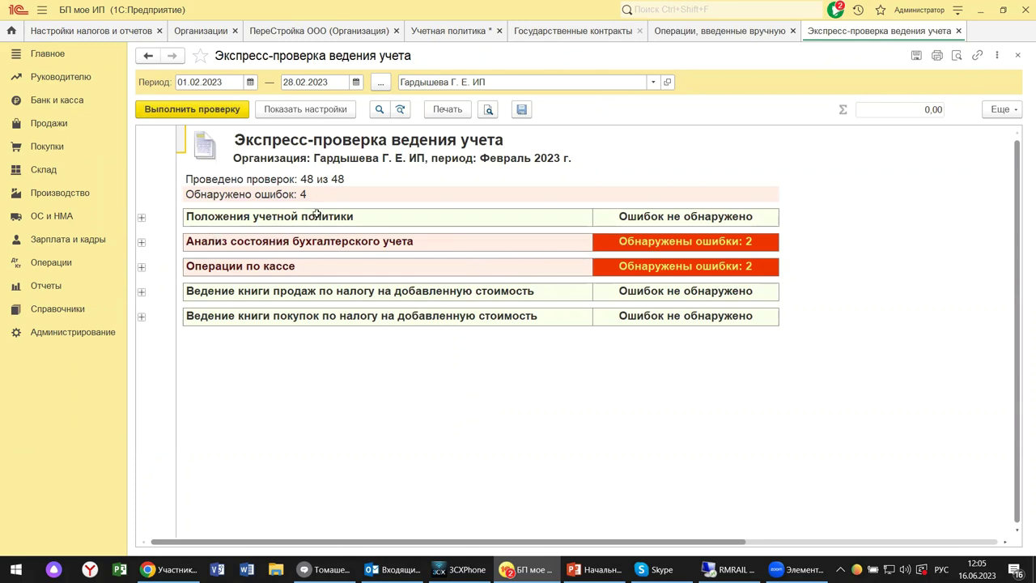
{"action": "left_click", "coordinate": [141, 243]}
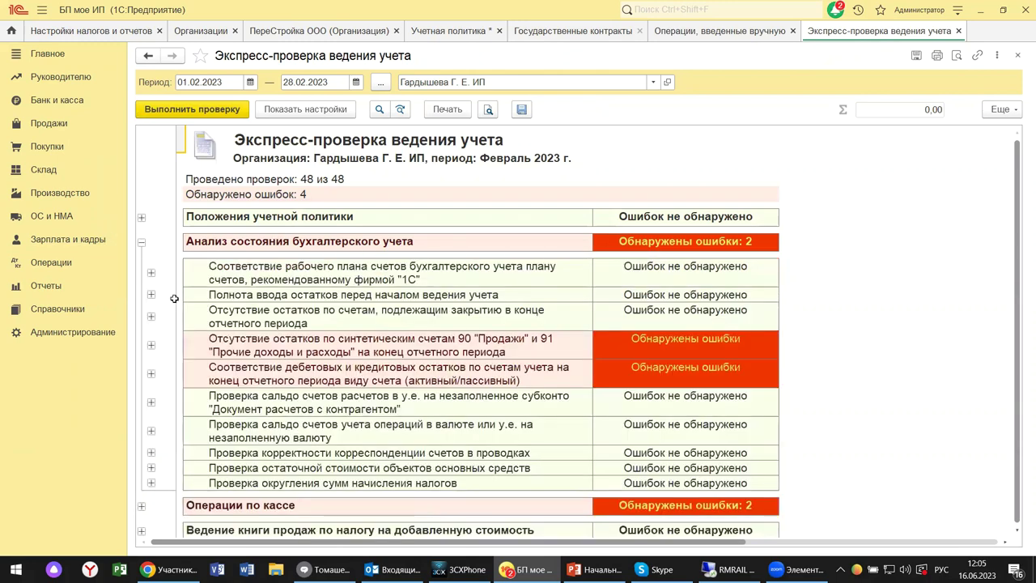
Examine the accounts 90 and 91 balance check, including its result, recommendations and detailed error report, and collapse it.
{"action": "left_click", "coordinate": [151, 346]}
{"action": "scroll", "coordinate": [252, 353], "scroll_direction": "down", "scroll_amount": 3}
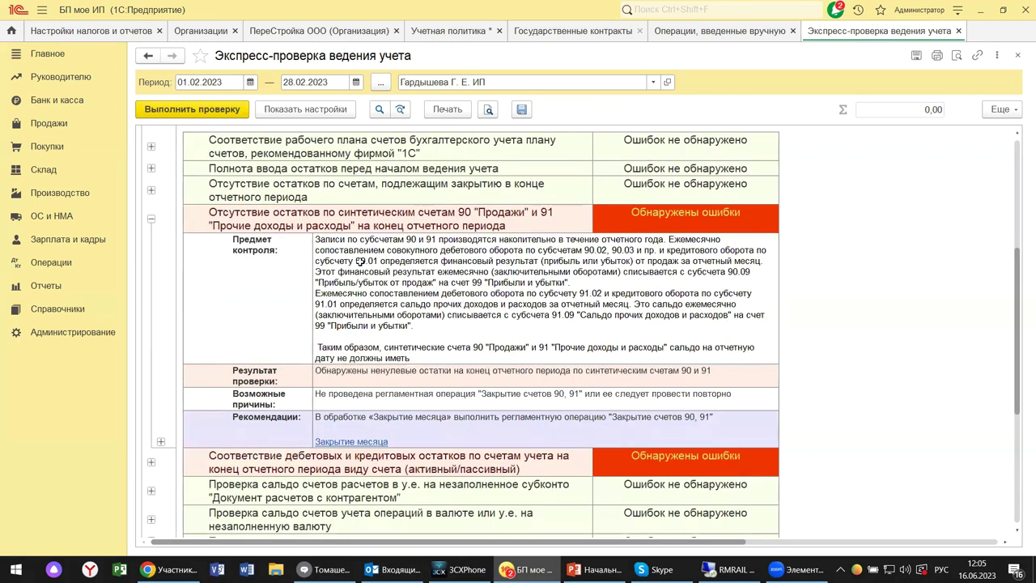
{"action": "left_click", "coordinate": [340, 379]}
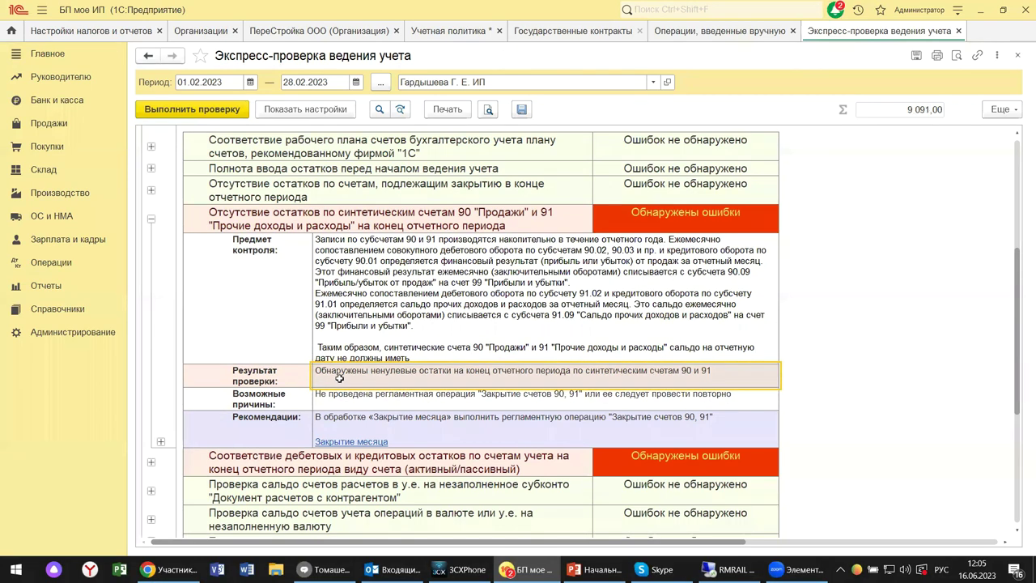
{"action": "left_click", "coordinate": [261, 421]}
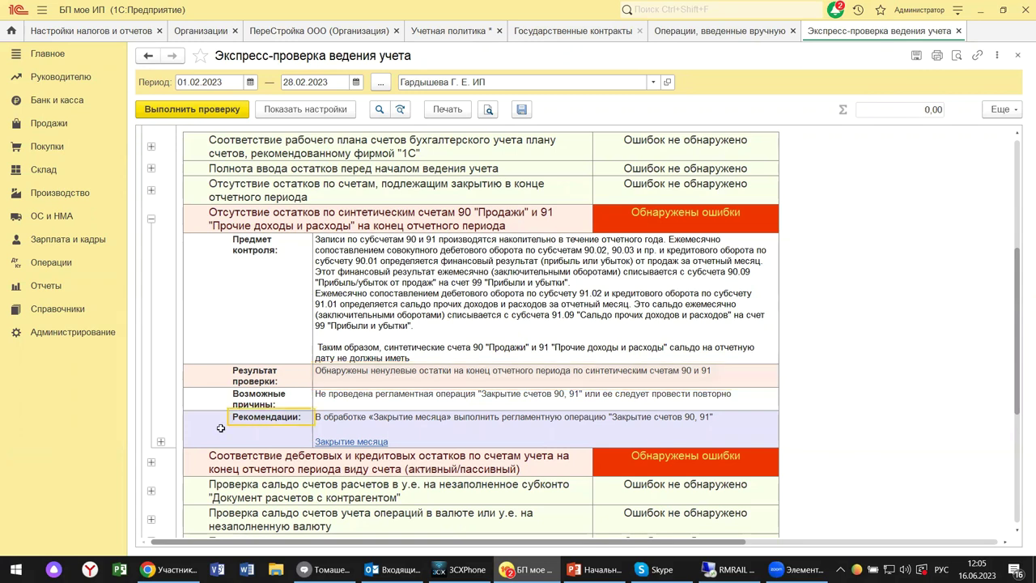
{"action": "left_click", "coordinate": [161, 443]}
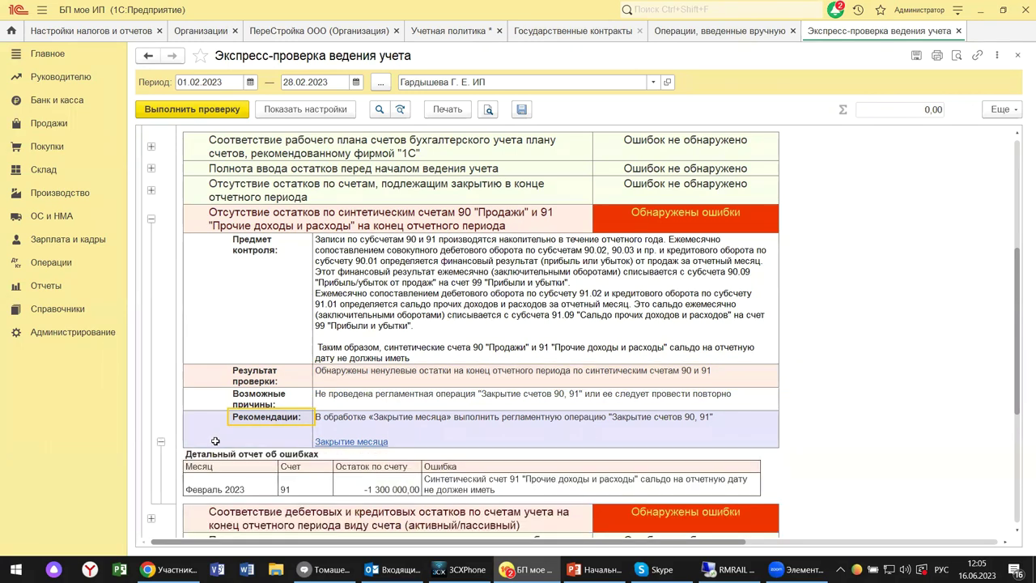
{"action": "scroll", "coordinate": [261, 455], "scroll_direction": "down", "scroll_amount": 1}
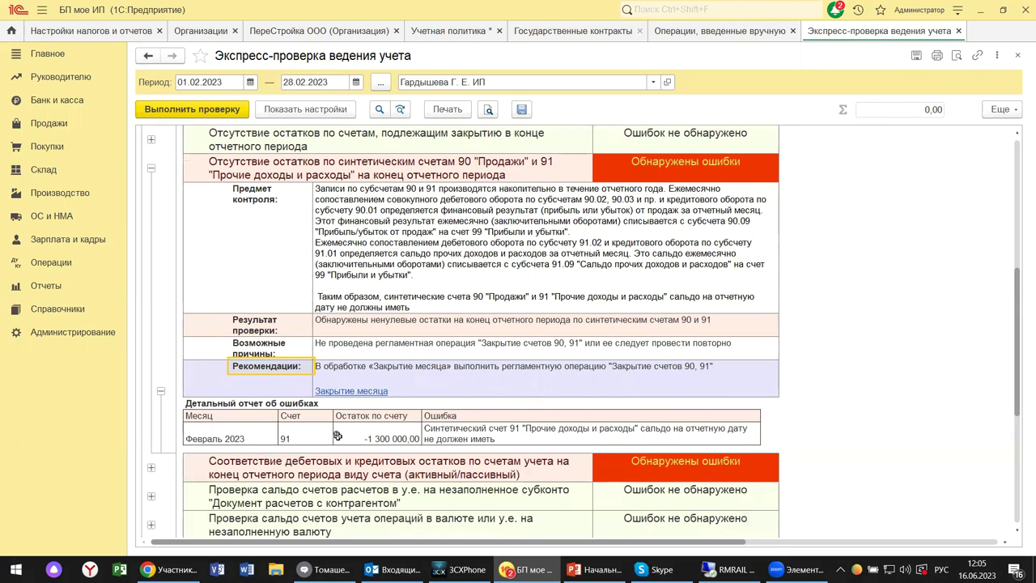
{"action": "left_click", "coordinate": [494, 439]}
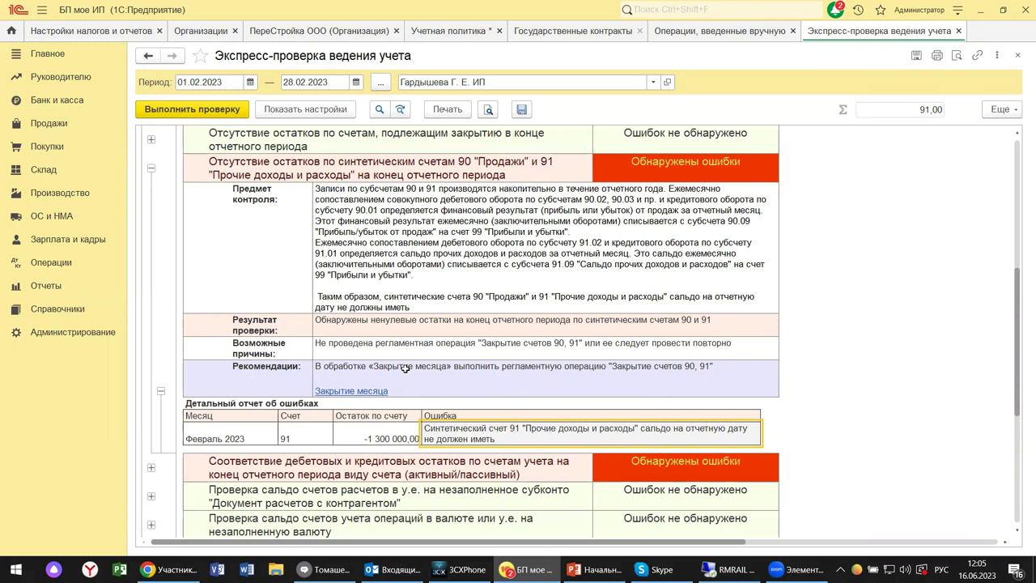
{"action": "scroll", "coordinate": [381, 373], "scroll_direction": "down", "scroll_amount": 3}
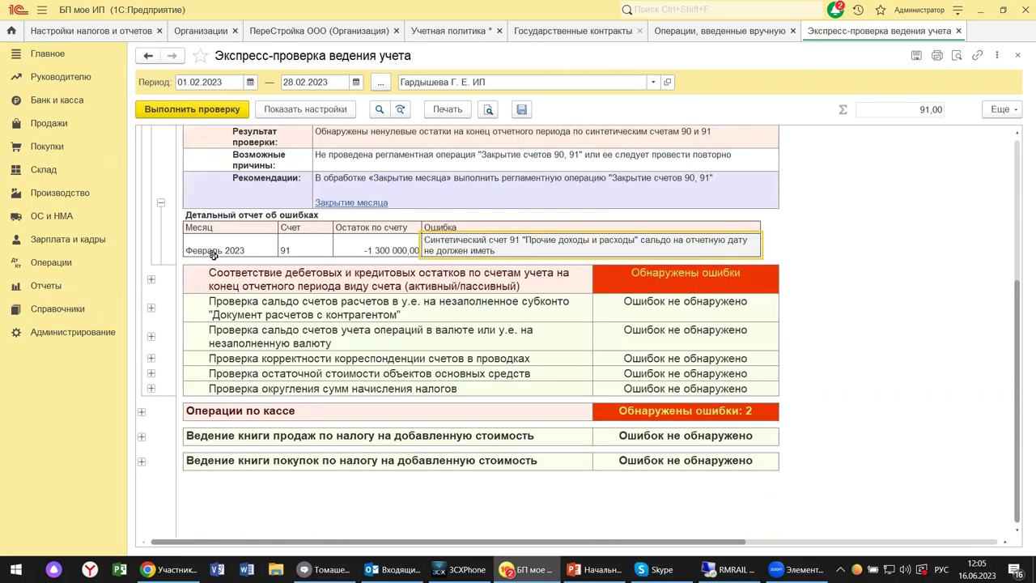
{"action": "scroll", "coordinate": [205, 251], "scroll_direction": "up", "scroll_amount": 5}
{"action": "left_click", "coordinate": [151, 263]}
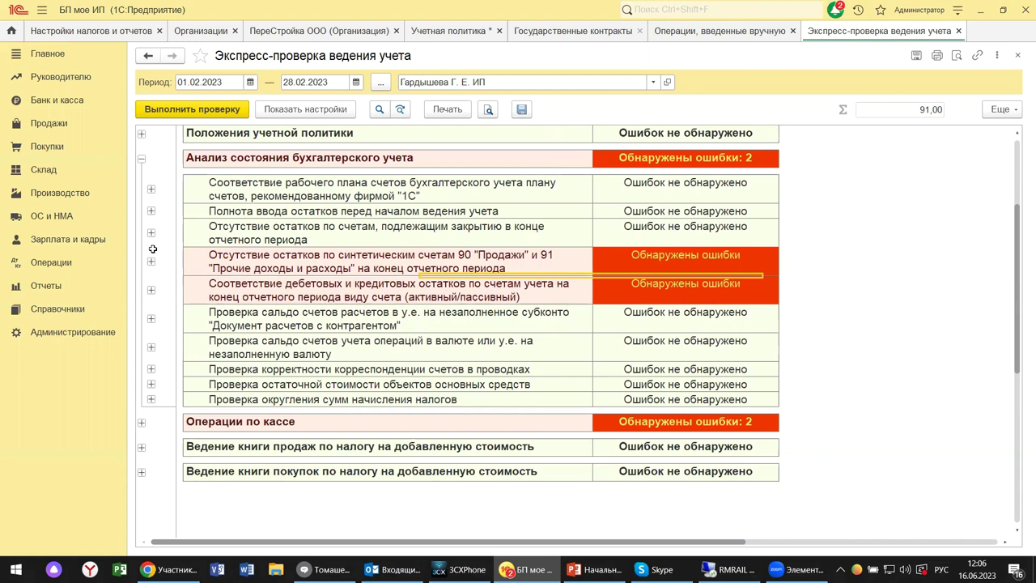
{"action": "scroll", "coordinate": [163, 240], "scroll_direction": "up", "scroll_amount": 1}
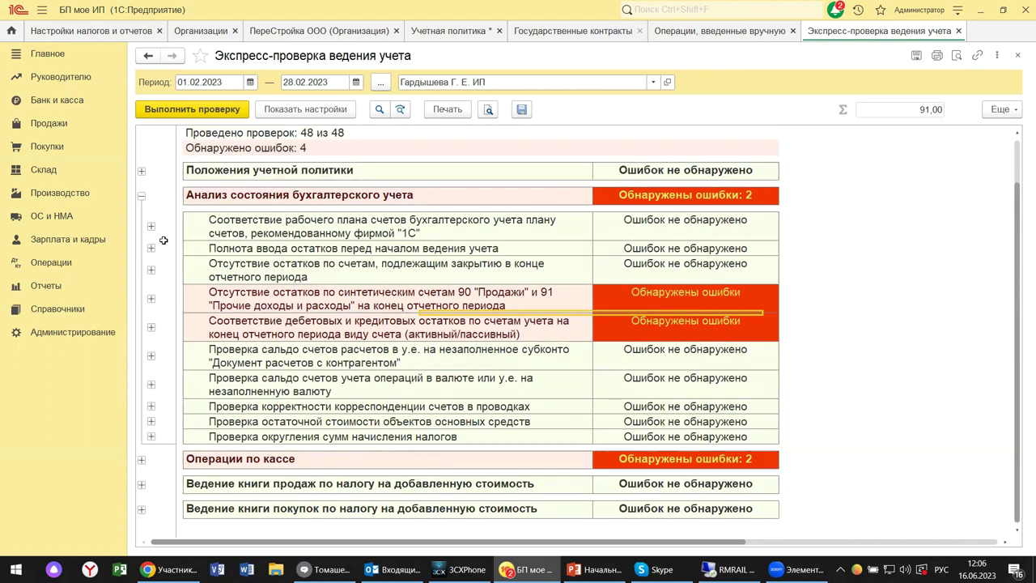
Expand Операции по кассе and examine the Отсутствие непроведенных кассовых документов check with its detailed error report.
{"action": "left_click", "coordinate": [233, 467]}
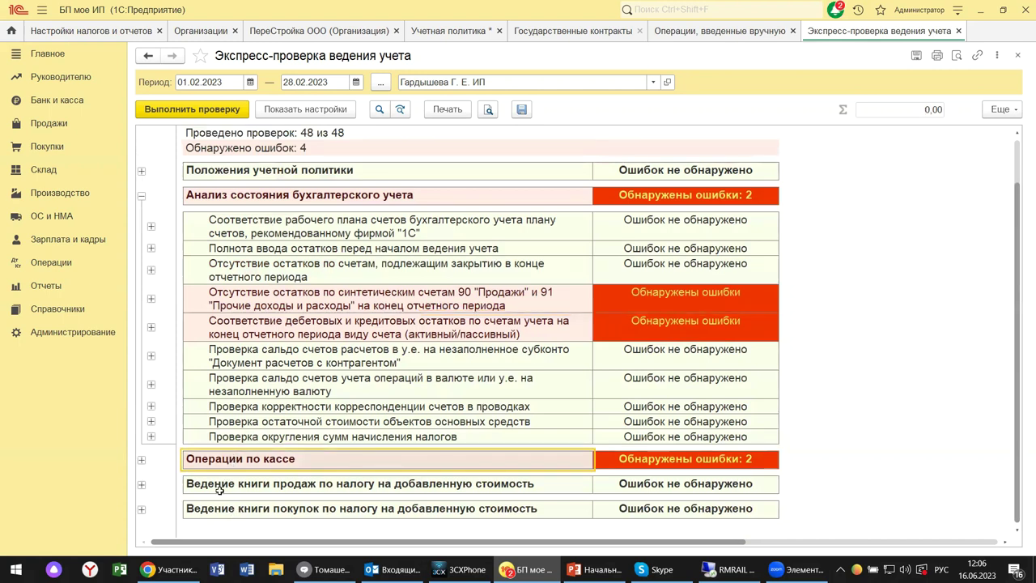
{"action": "left_click", "coordinate": [140, 462]}
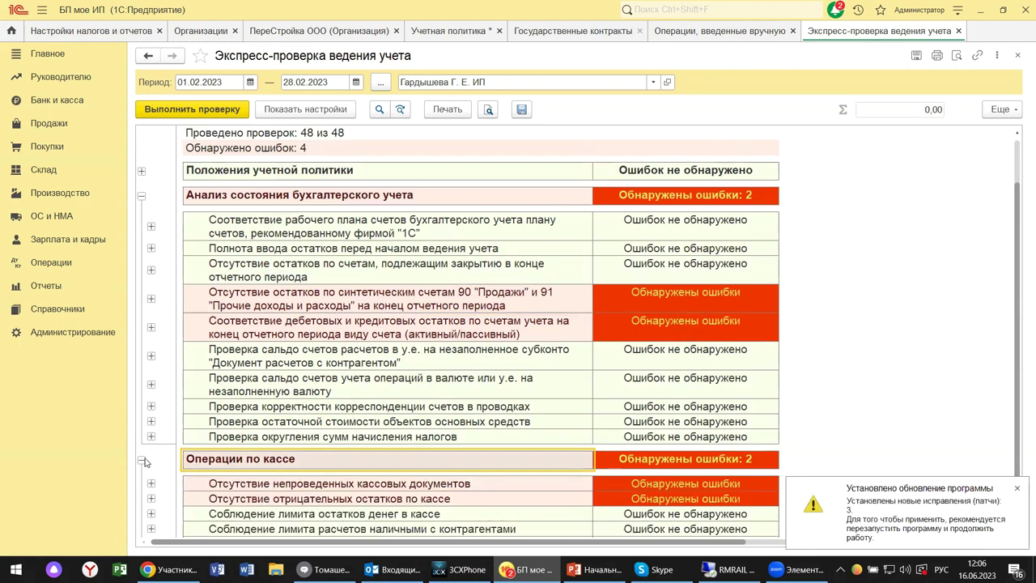
{"action": "scroll", "coordinate": [340, 416], "scroll_direction": "down", "scroll_amount": 3}
{"action": "scroll", "coordinate": [342, 415], "scroll_direction": "down", "scroll_amount": 2}
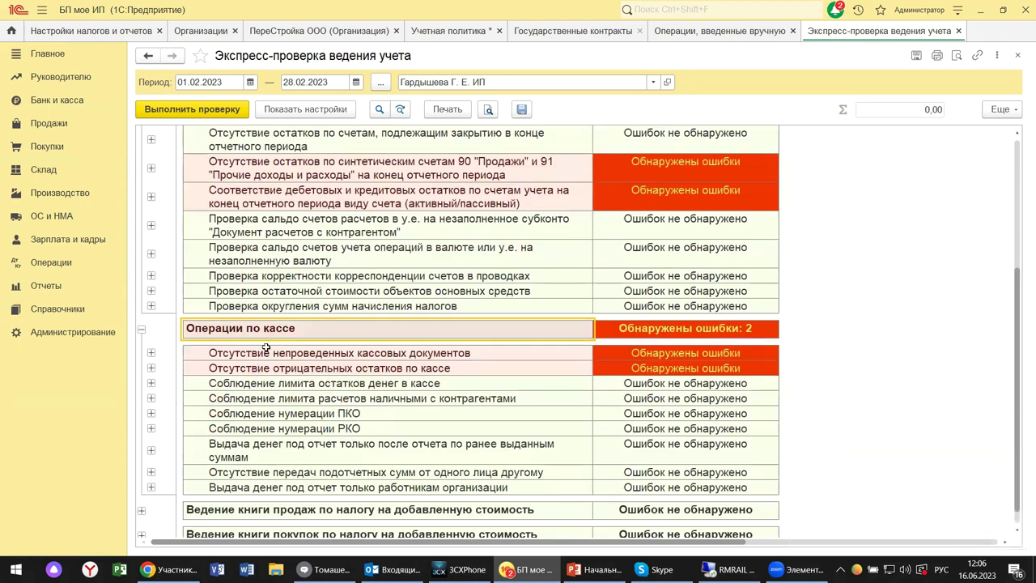
{"action": "left_click", "coordinate": [152, 355]}
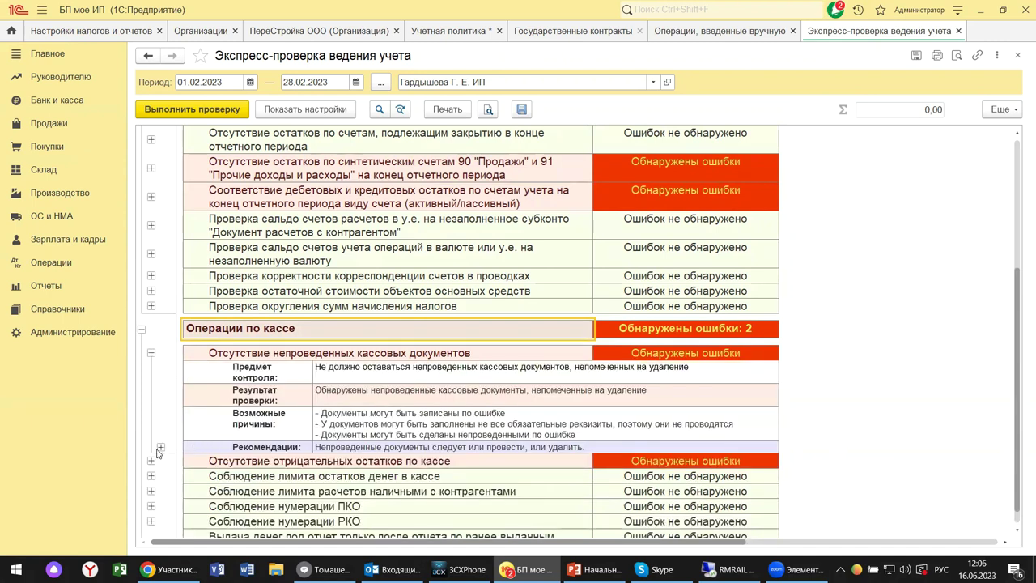
{"action": "left_click", "coordinate": [160, 448]}
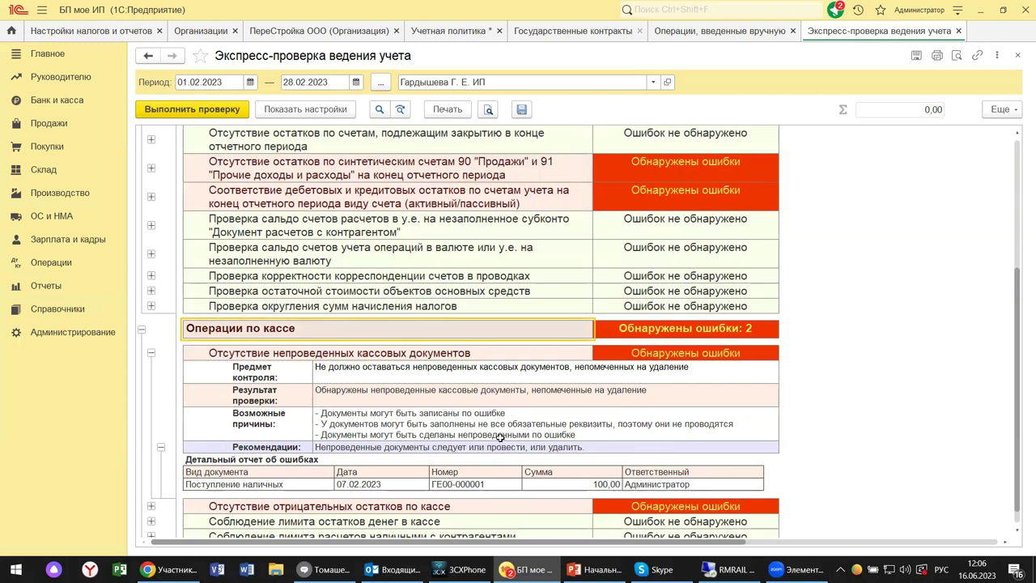
Examine the Отсутствие отрицательных остатков по кассе check with its detailed error report, and look over the remaining checks.
{"action": "scroll", "coordinate": [229, 475], "scroll_direction": "down", "scroll_amount": 3}
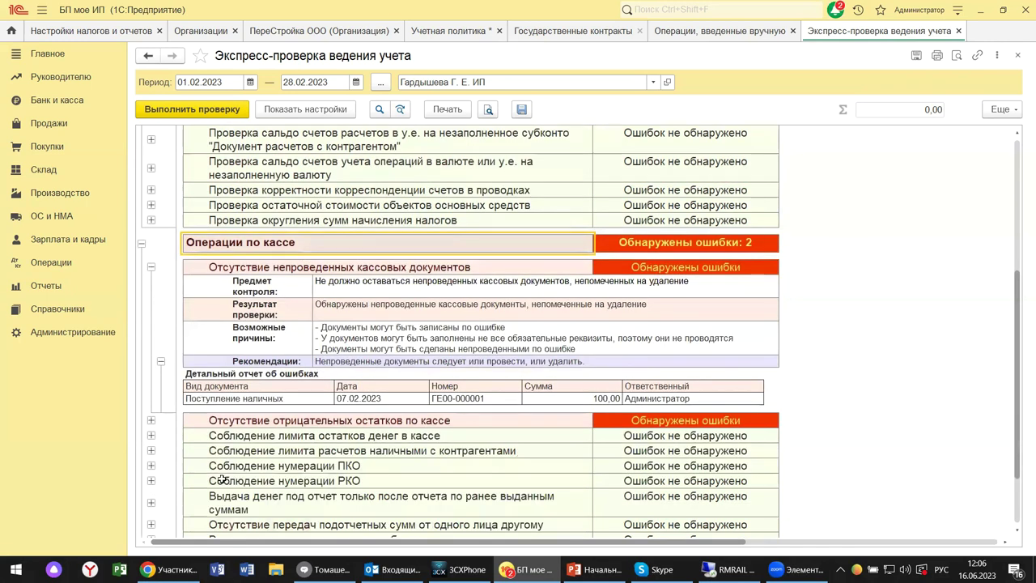
{"action": "left_click", "coordinate": [151, 422]}
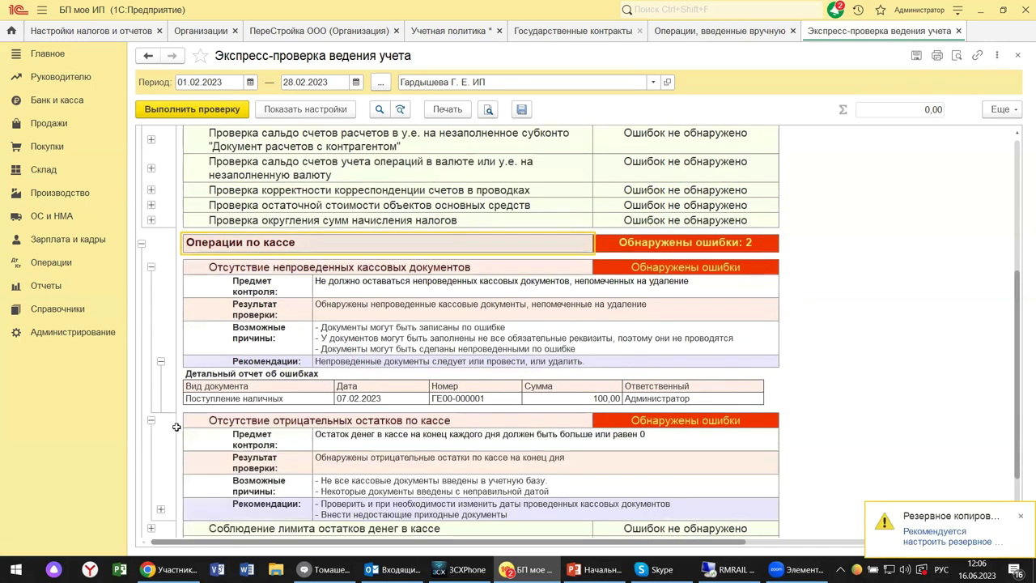
{"action": "scroll", "coordinate": [310, 457], "scroll_direction": "down", "scroll_amount": 3}
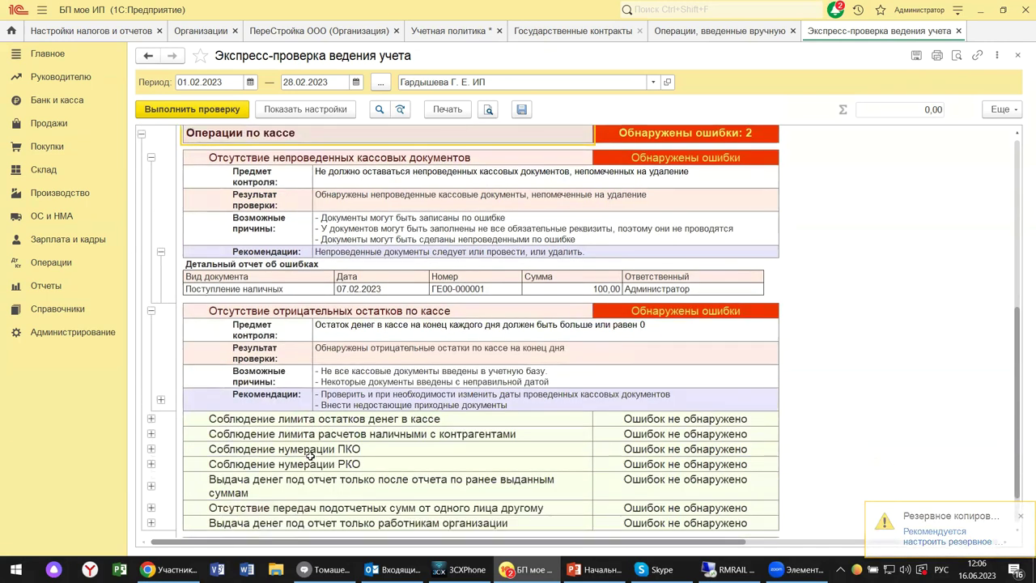
{"action": "left_click", "coordinate": [161, 400]}
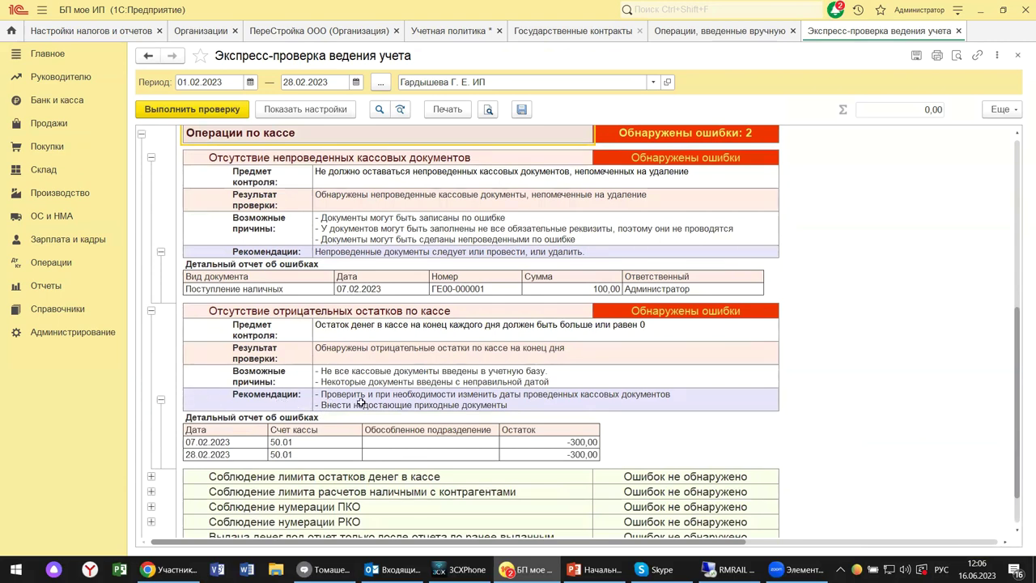
{"action": "scroll", "coordinate": [361, 402], "scroll_direction": "down", "scroll_amount": 5}
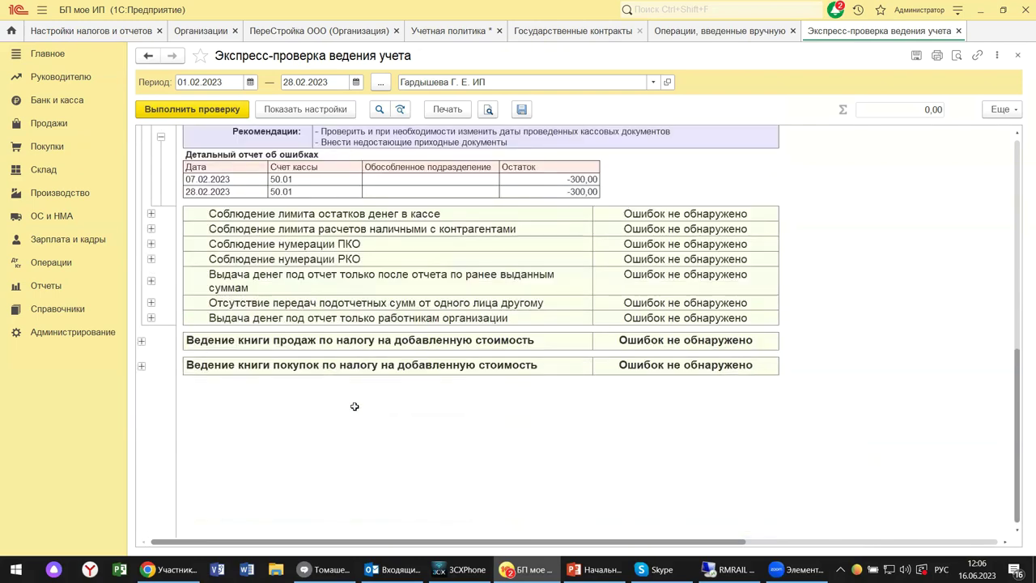
{"action": "scroll", "coordinate": [355, 407], "scroll_direction": "up", "scroll_amount": 10}
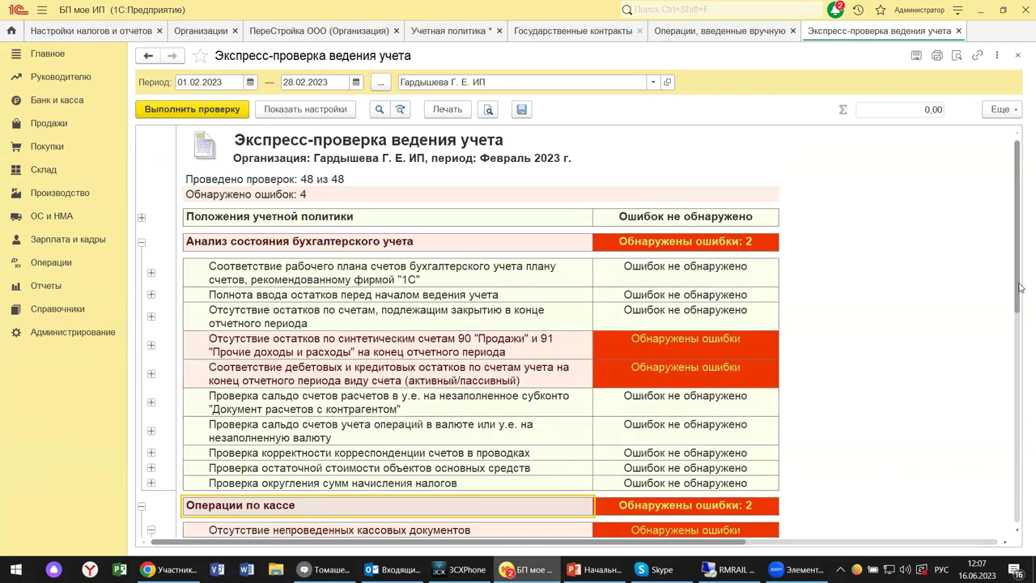
Close the express check report, the Операции, введенные вручную list and the unsaved new state contract form.
{"action": "left_click", "coordinate": [1017, 55]}
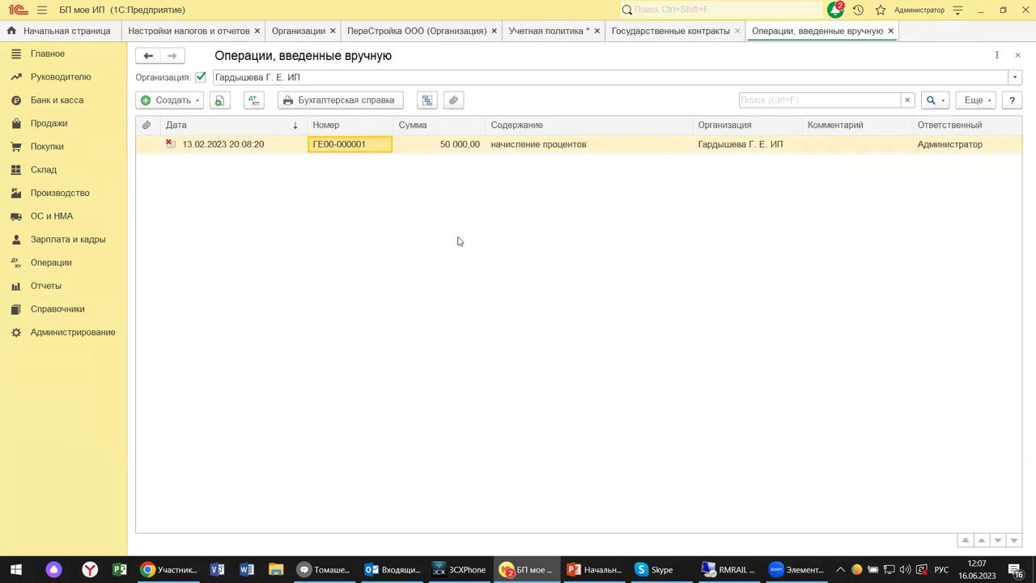
{"action": "left_click", "coordinate": [1017, 55]}
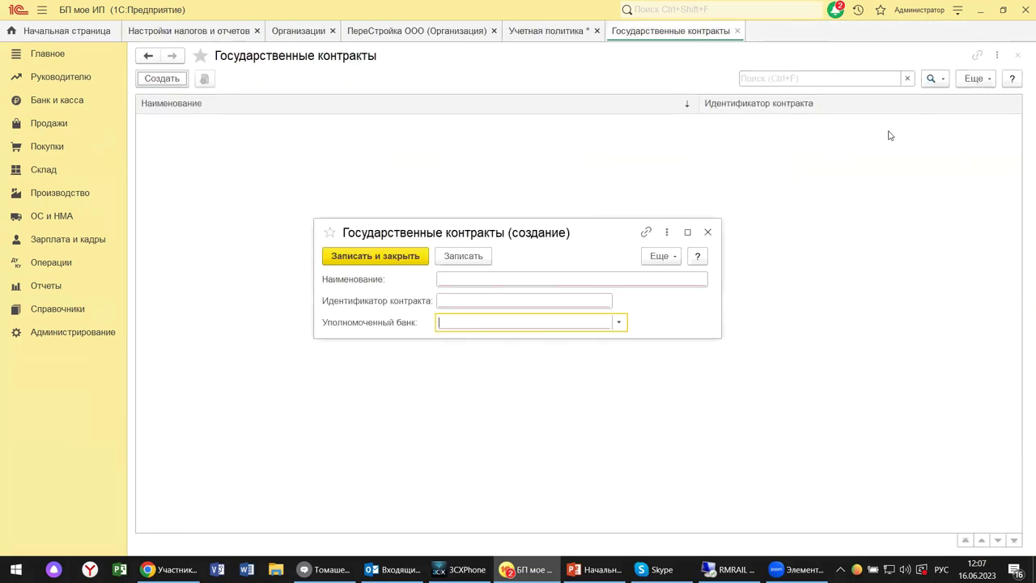
{"action": "left_click", "coordinate": [708, 232]}
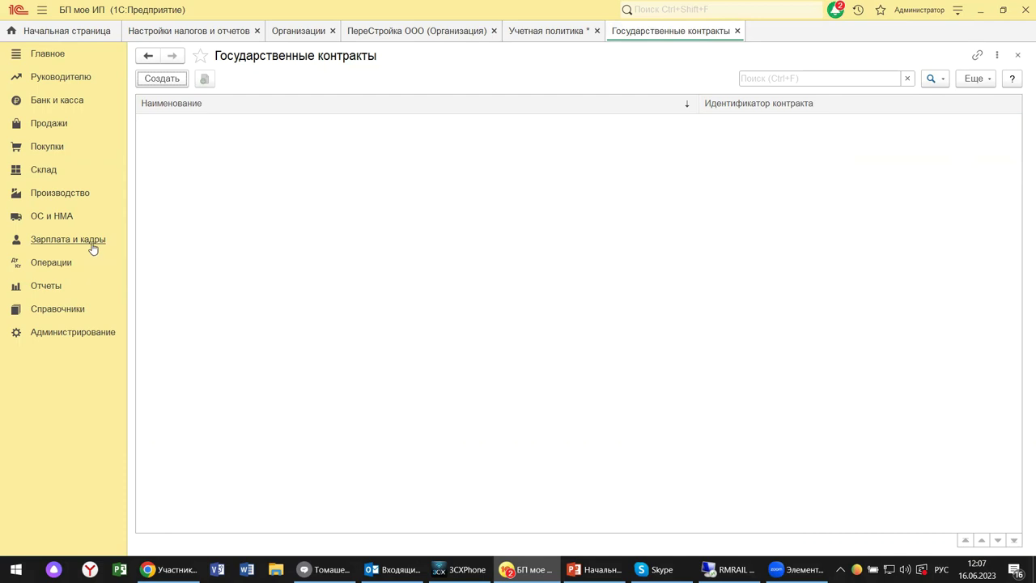
Open the Отчеты section to view its available reports.
{"action": "left_click", "coordinate": [49, 287]}
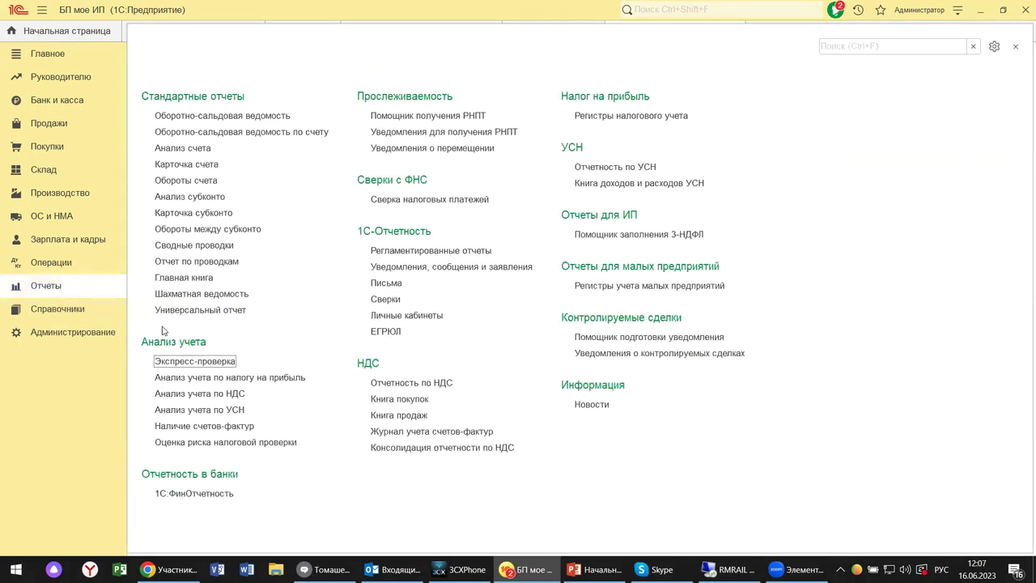